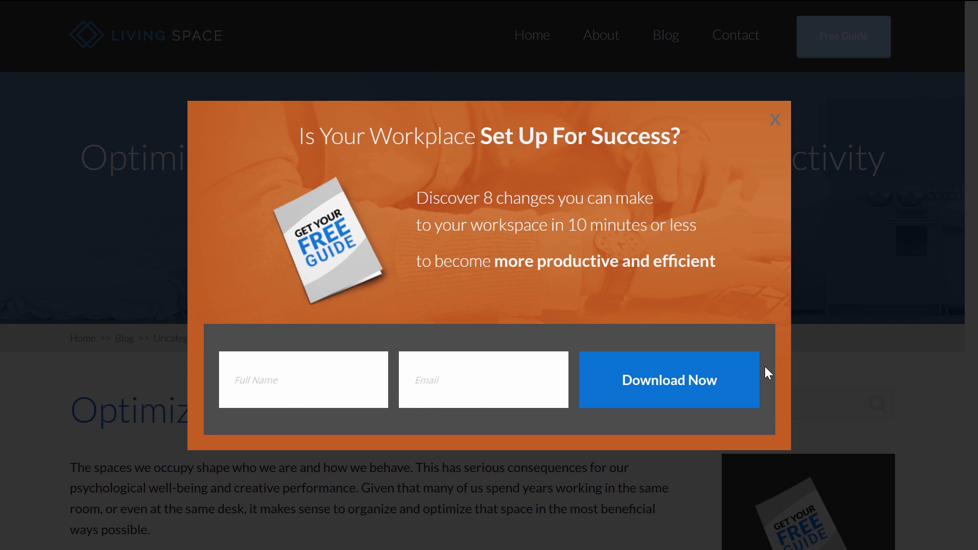
Close the free-guide opt-in popup and scroll down to the article's bottom ribbon.
click(775, 121)
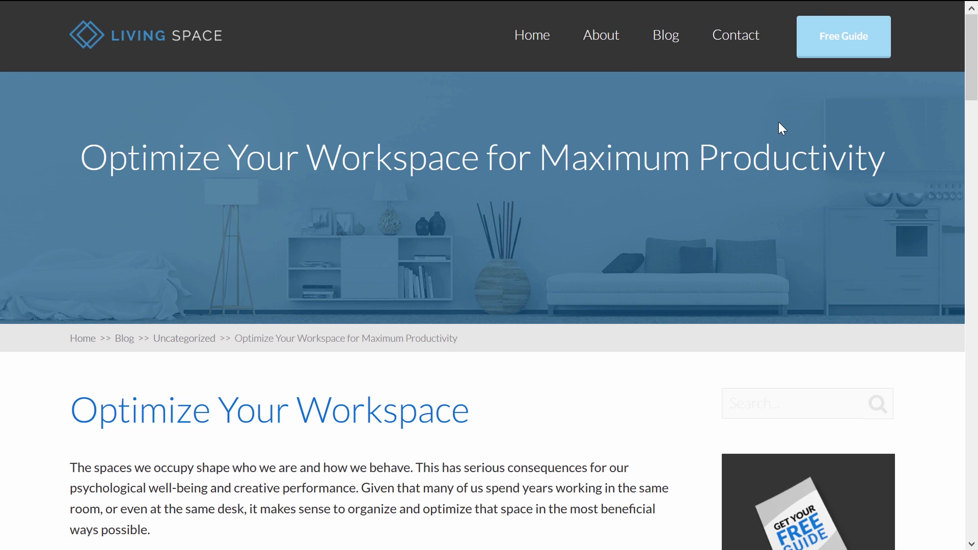
scroll(780, 124, down, 3)
scroll(781, 125, down, 4)
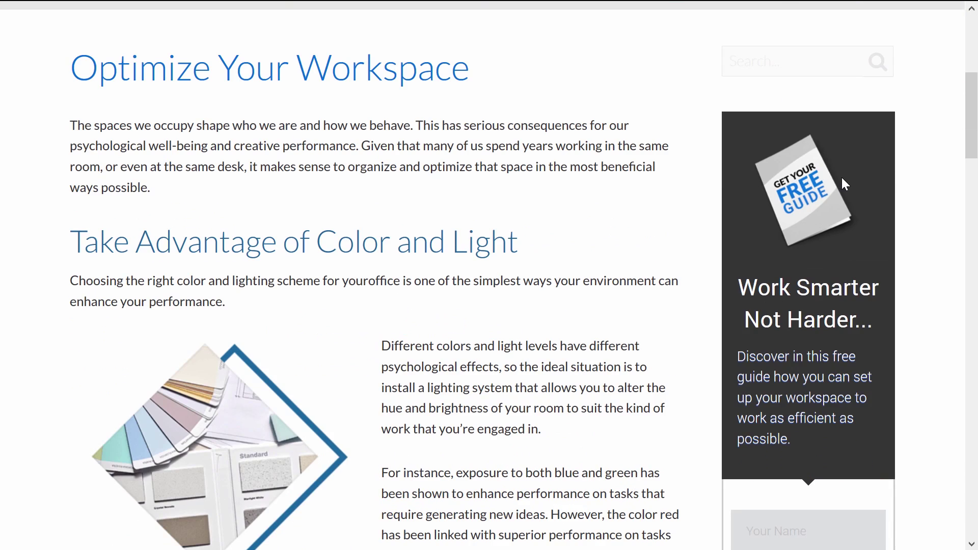
scroll(842, 179, down, 2)
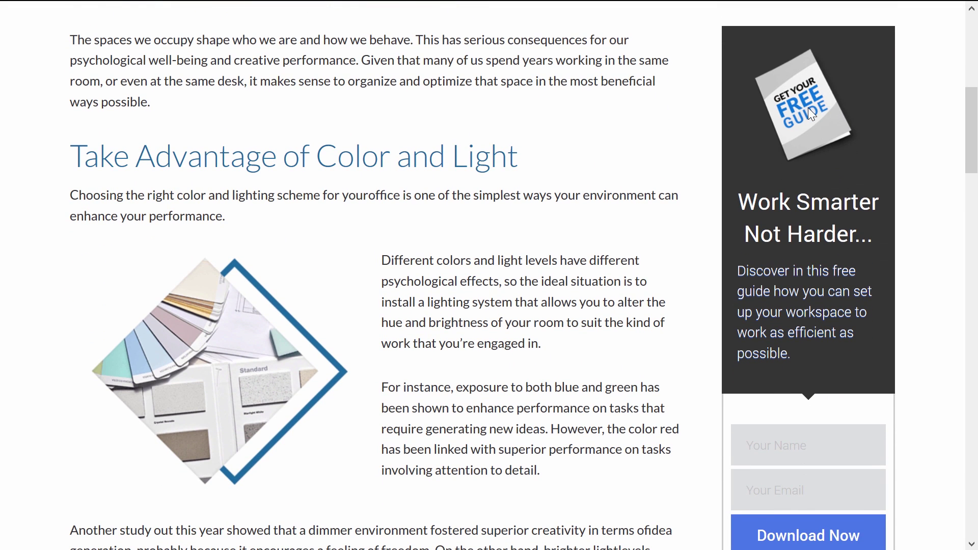
scroll(827, 145, down, 10)
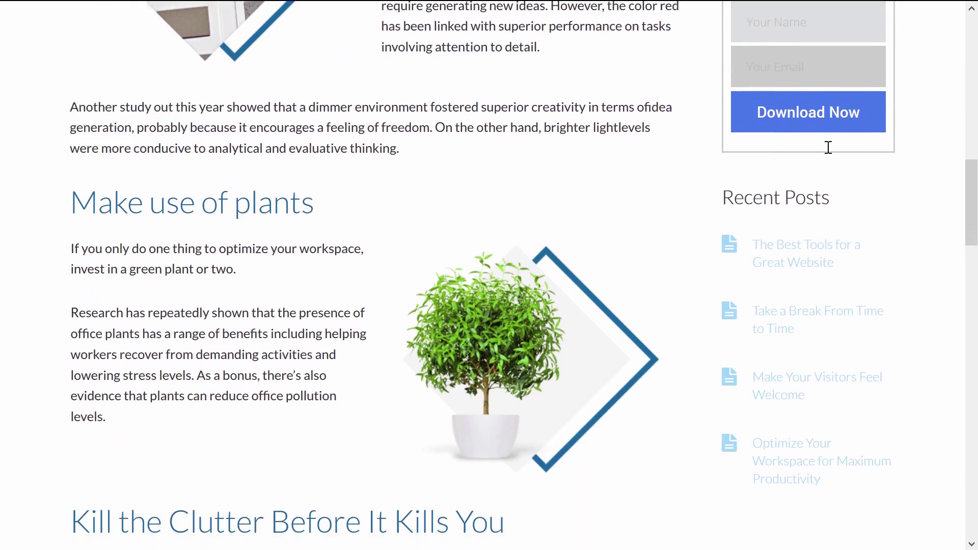
scroll(829, 147, down, 14)
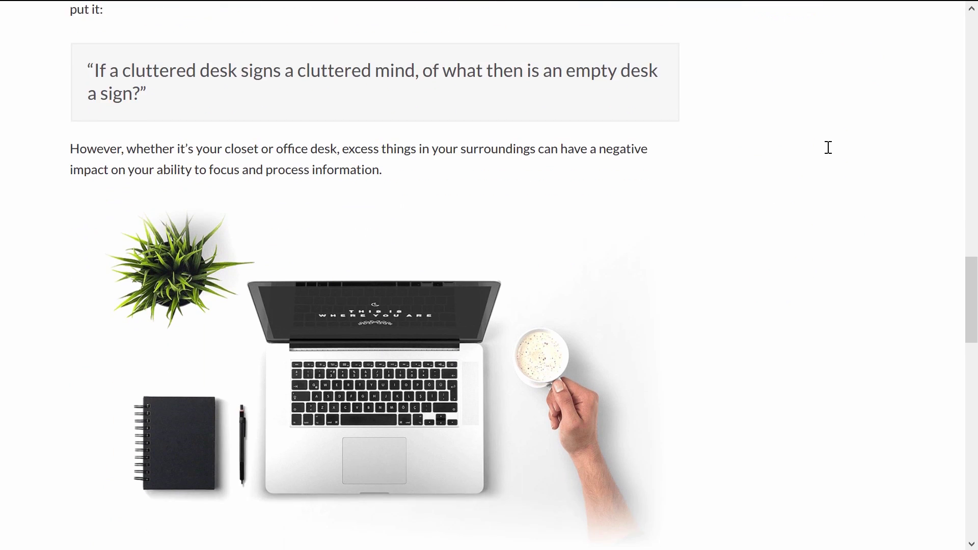
scroll(828, 148, down, 10)
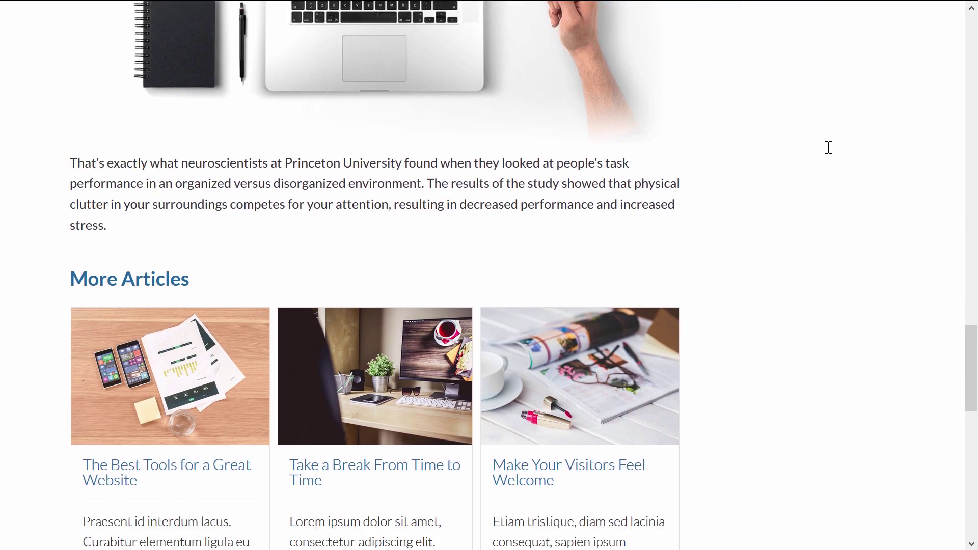
scroll(828, 147, down, 12)
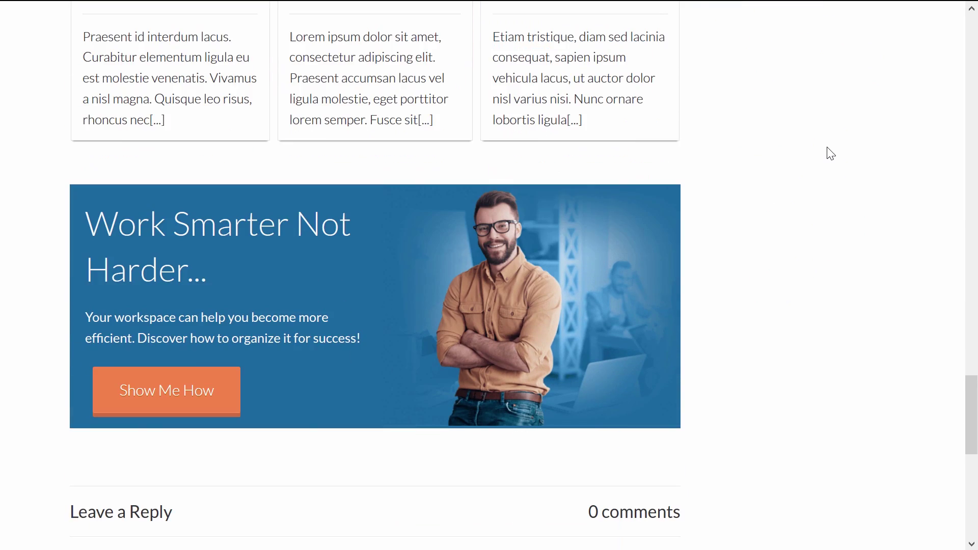
scroll(831, 153, down, 2)
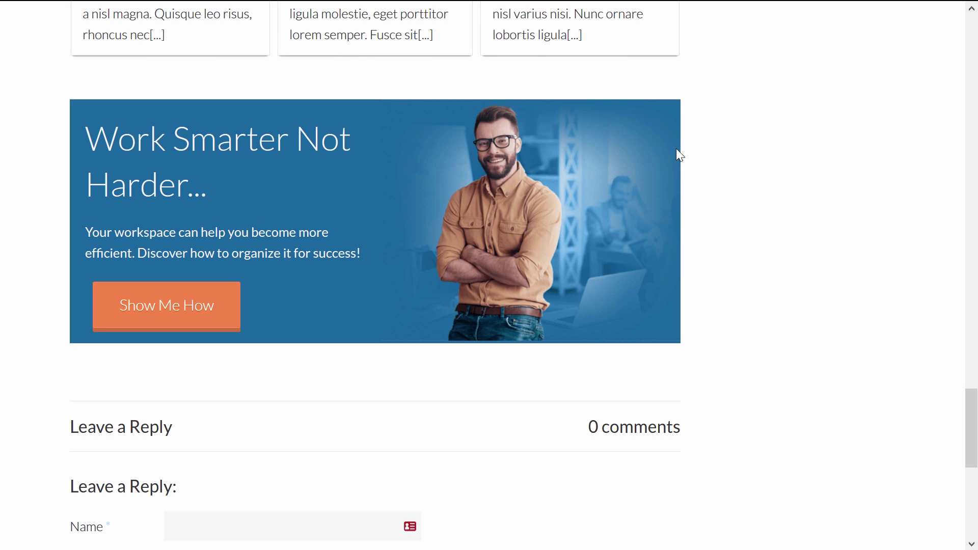
Advance the ribbon with 'Show Me How' to its 'Download our Free Guide' email step, then return to the top.
click(207, 309)
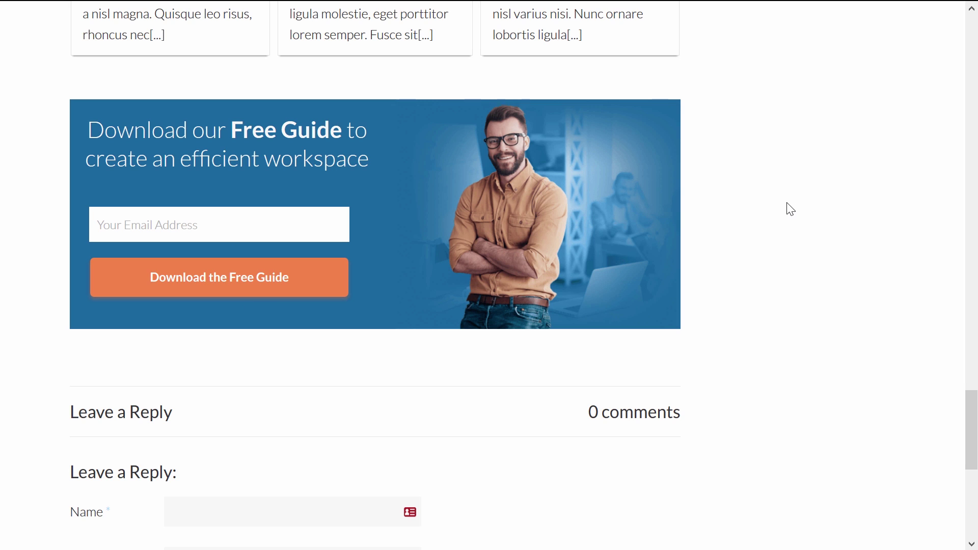
scroll(790, 209, up, 3)
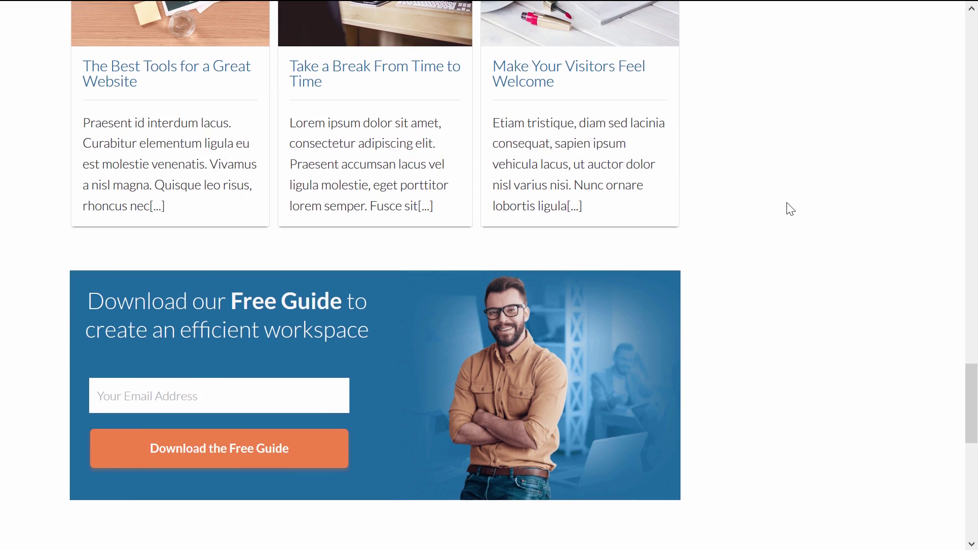
scroll(790, 209, up, 2)
scroll(790, 209, up, 10)
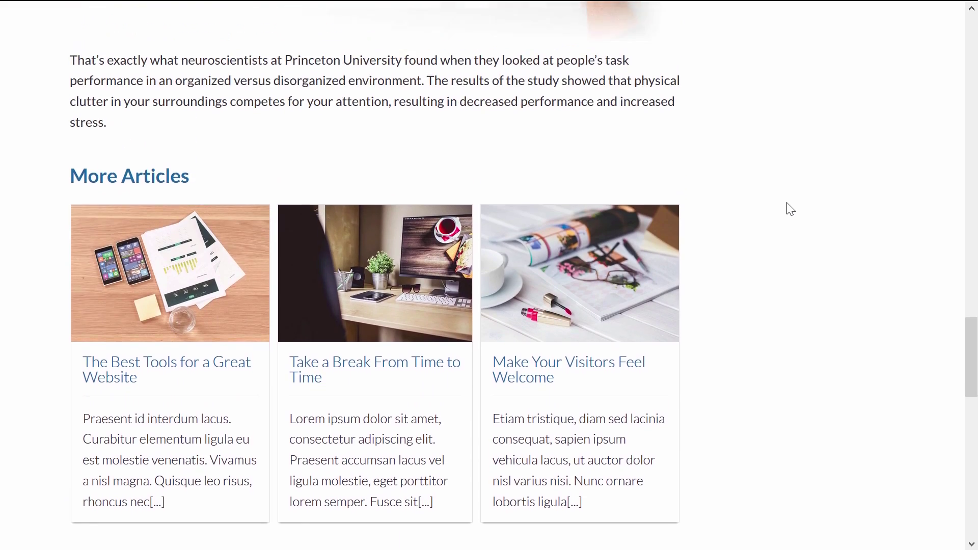
scroll(791, 209, up, 18)
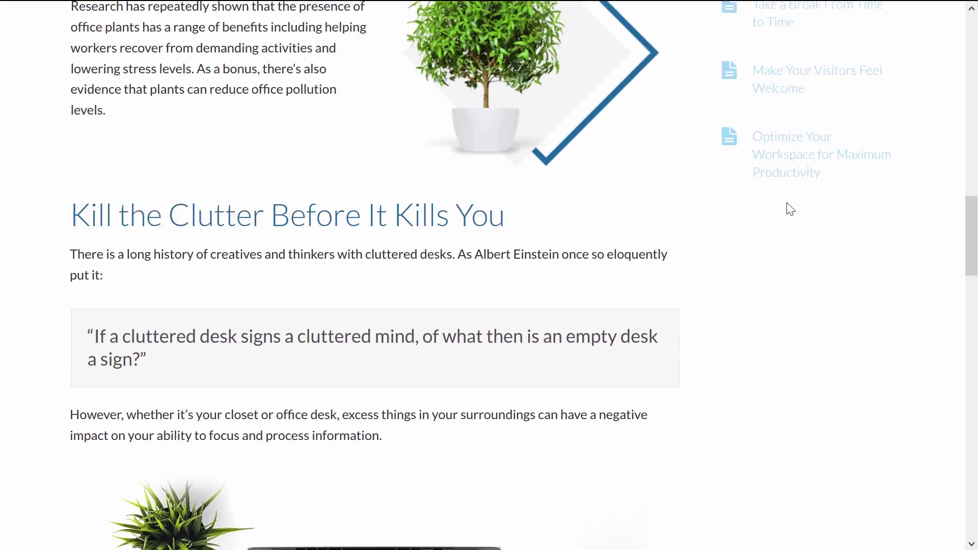
scroll(788, 210, up, 7)
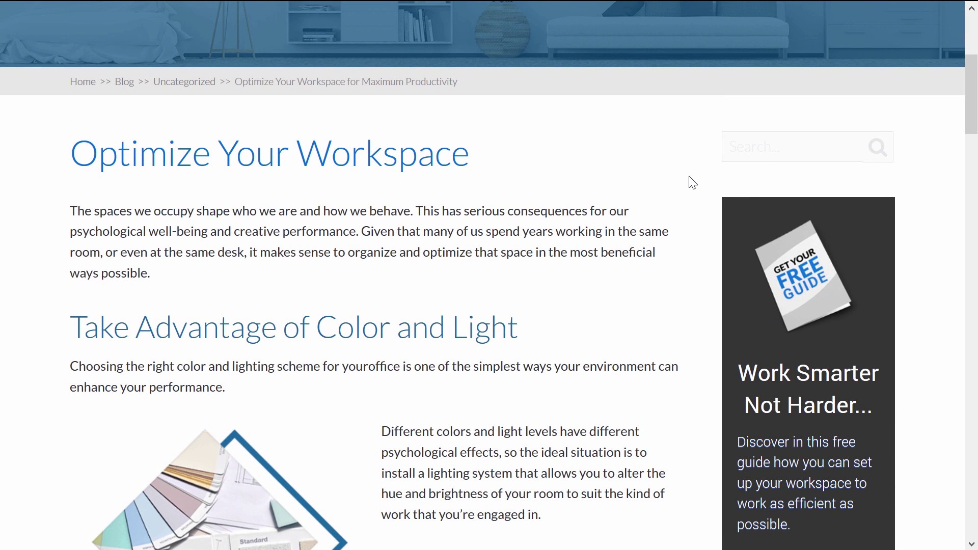
scroll(693, 183, up, 5)
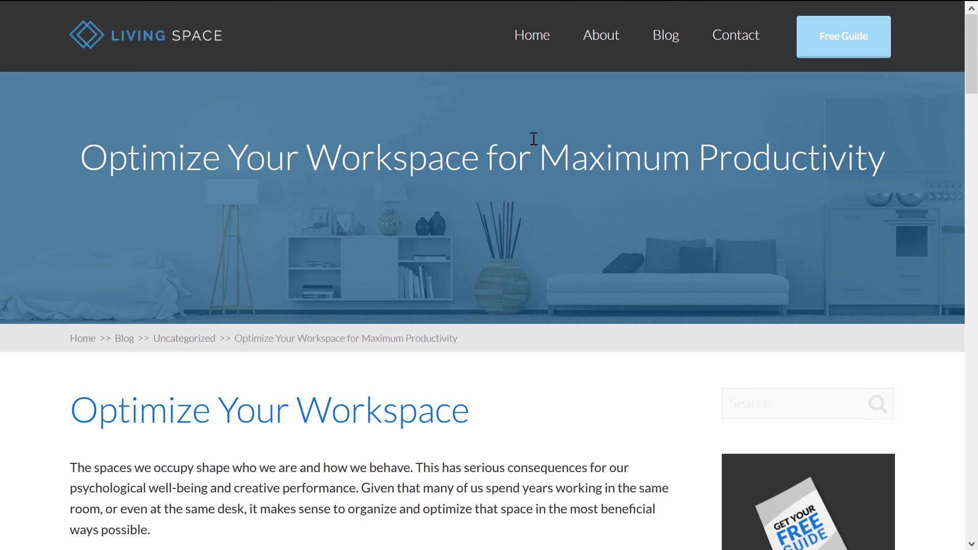
Load the article through the SmartLink URL in a new tab and scroll to its 'Book Your Free Call' ribbon.
mouse_move(271, 53)
scroll(465, 146, down, 2)
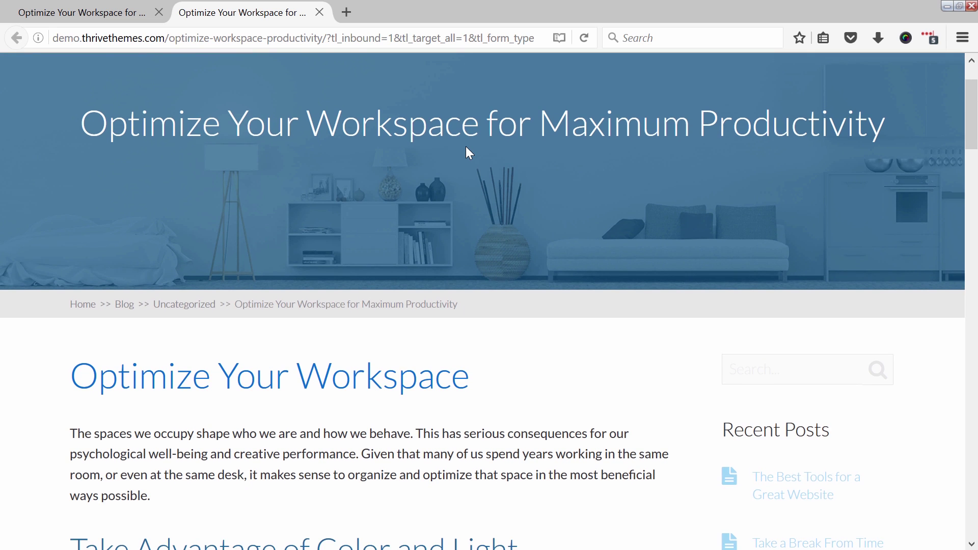
scroll(466, 153, down, 4)
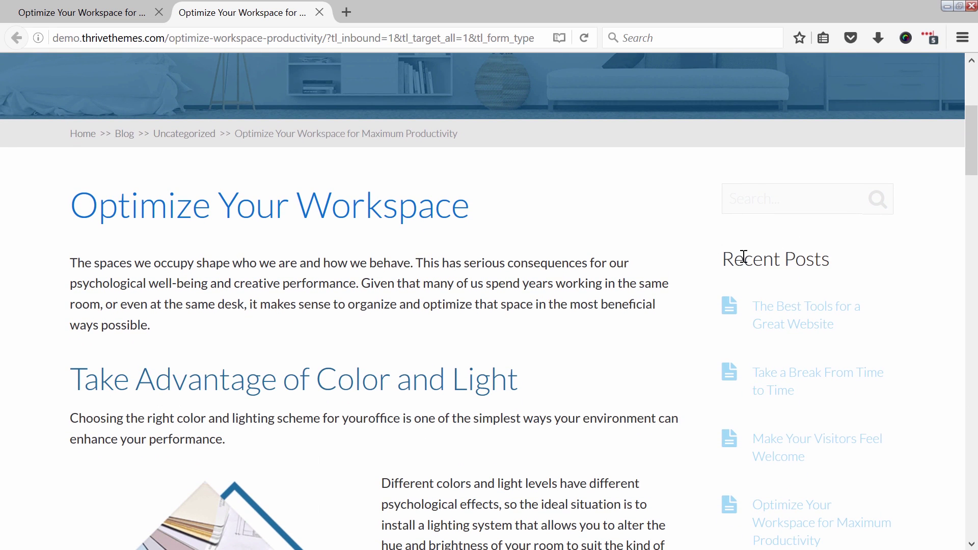
scroll(530, 169, down, 20)
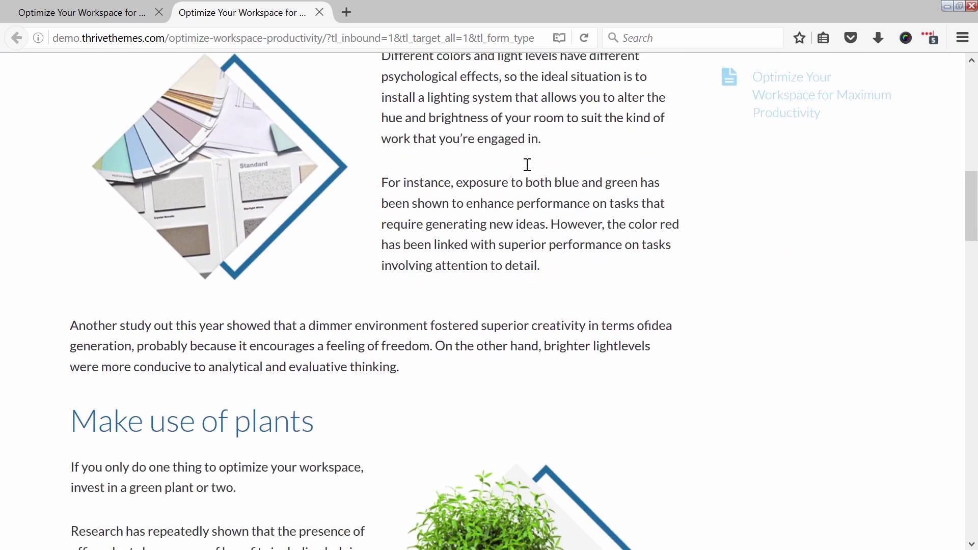
scroll(528, 165, down, 15)
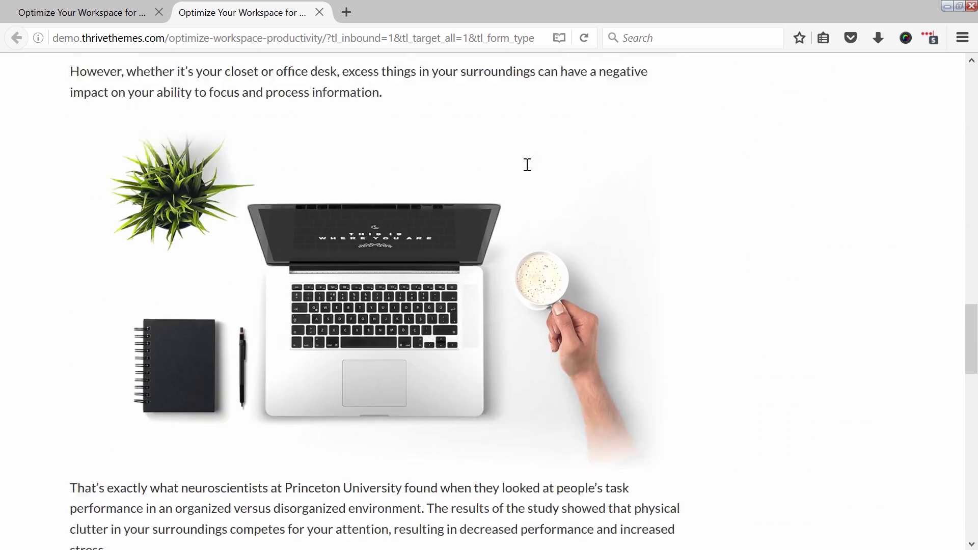
scroll(527, 165, down, 10)
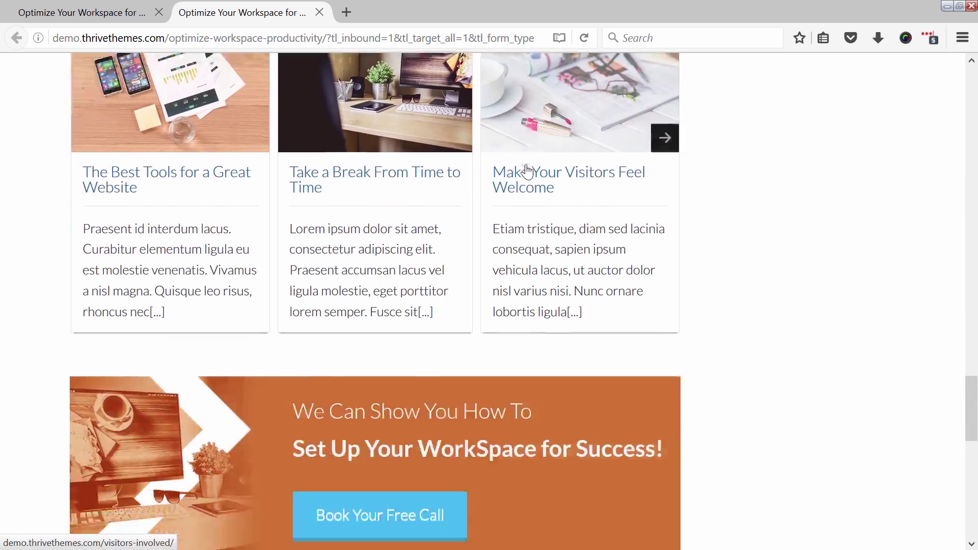
scroll(527, 165, down, 1)
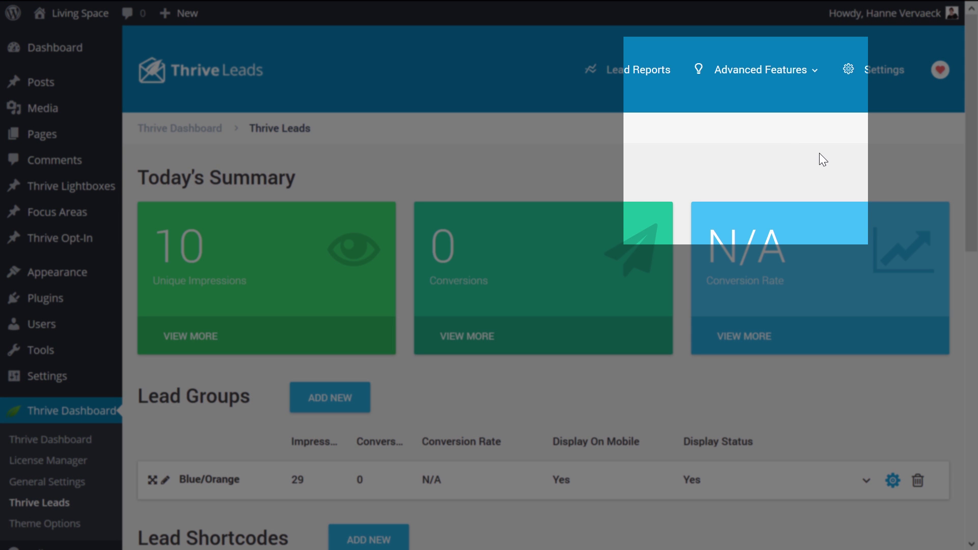
Launch the SmartLinks builder from the Advanced Features menu.
click(809, 74)
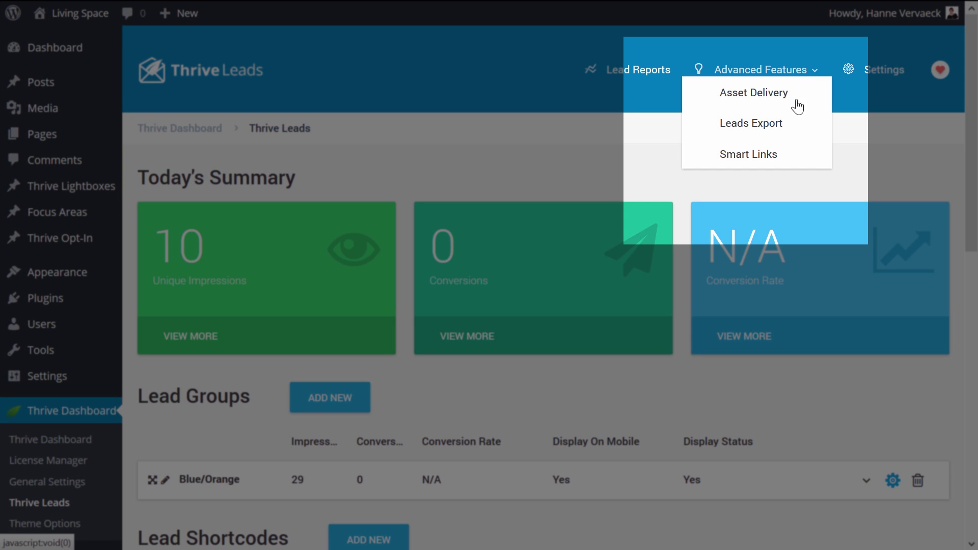
click(766, 155)
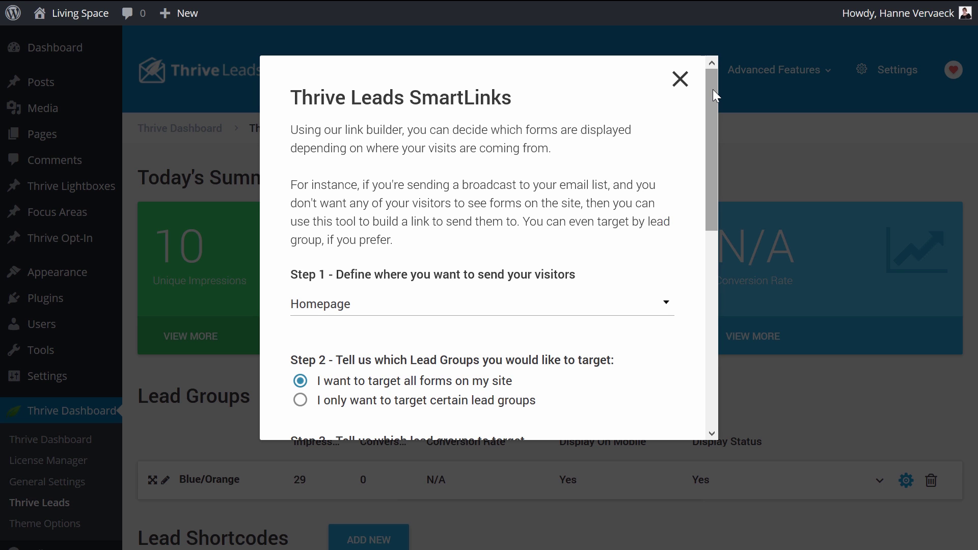
Set the destination type to post and search 'opt' to pick 'Optimize Your Workspace for Maximum Productivity'.
drag(713, 89, 706, 158)
click(662, 166)
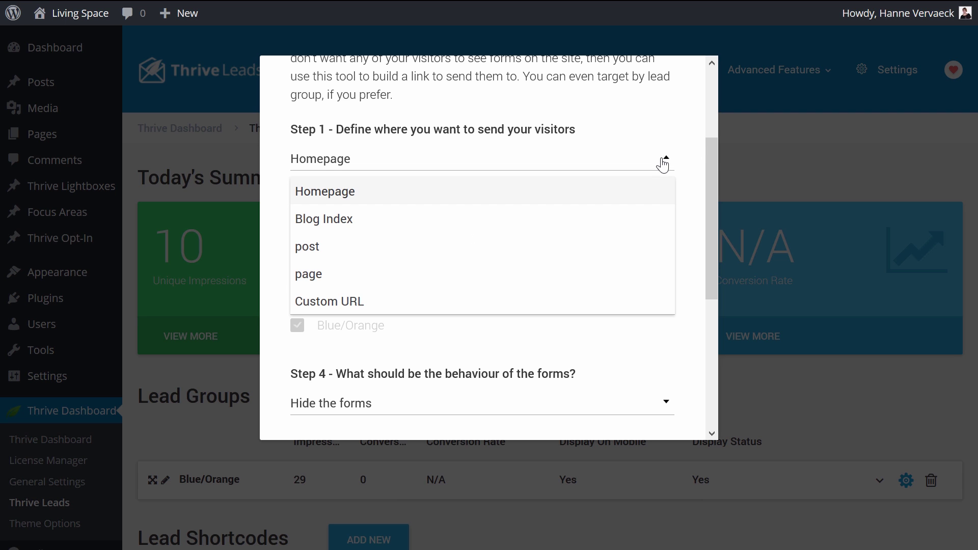
click(458, 250)
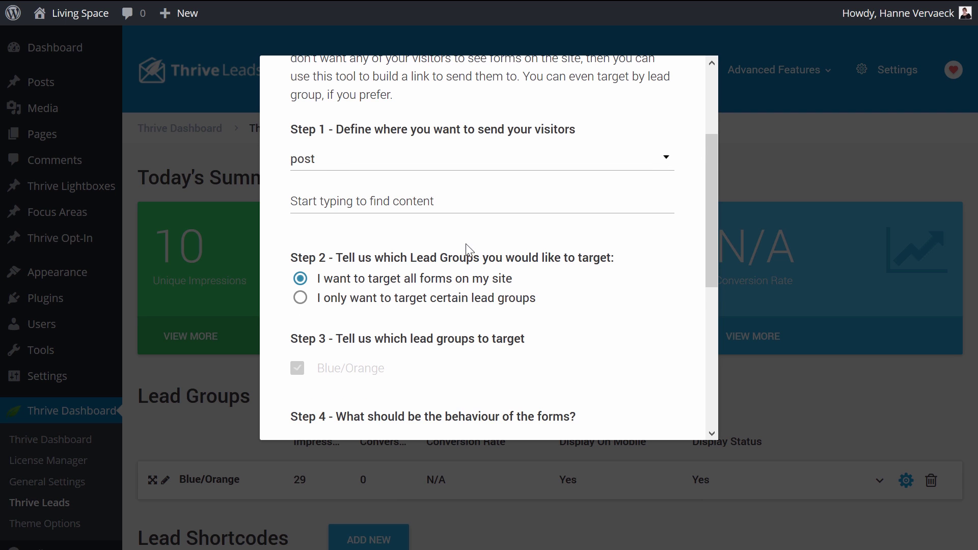
click(471, 203)
text(opt)
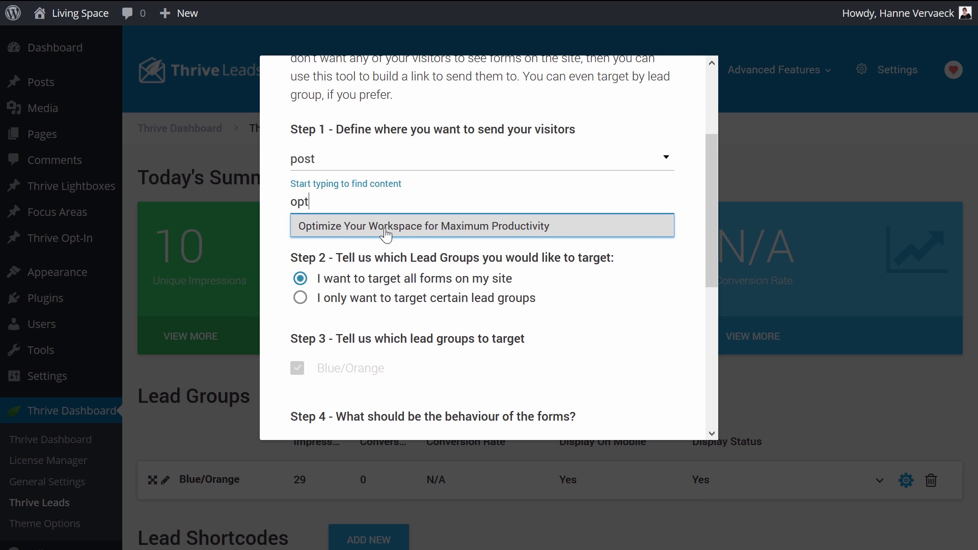
click(473, 233)
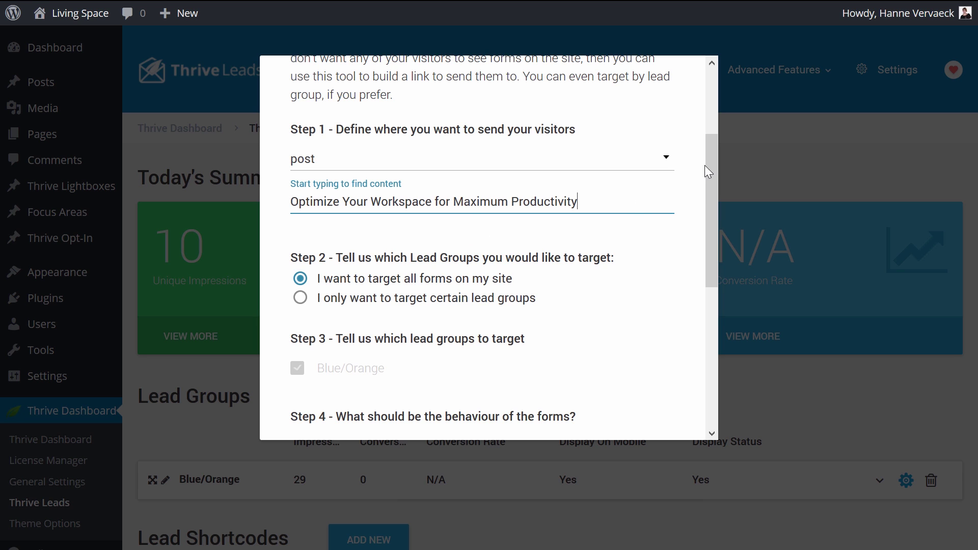
drag(712, 157, 711, 213)
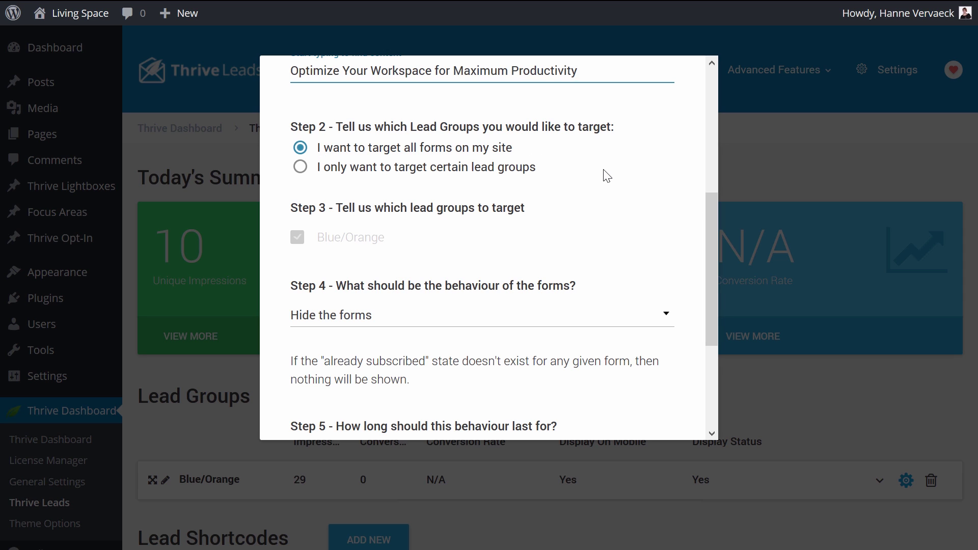
Make forms display the Already subscribed state for as long as possible.
scroll(606, 176, down, 3)
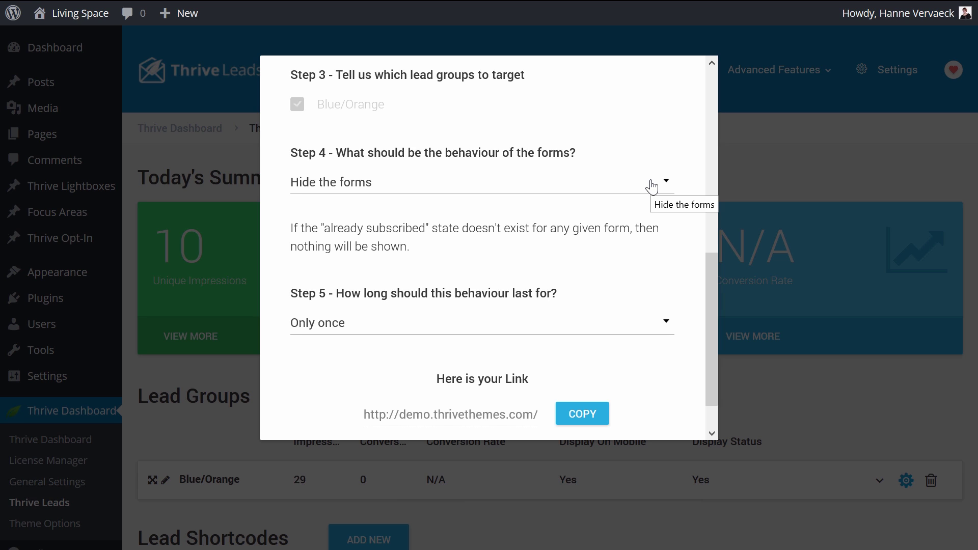
click(652, 187)
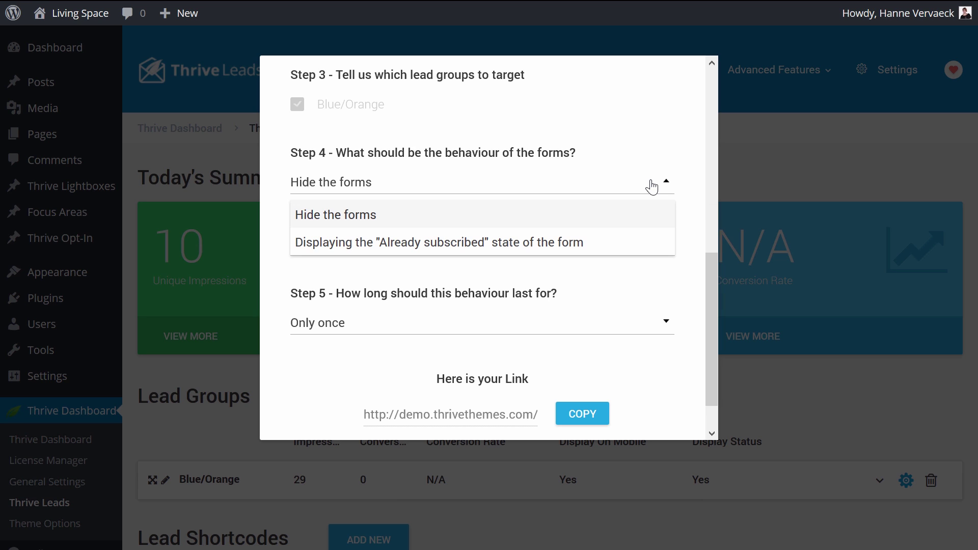
click(557, 245)
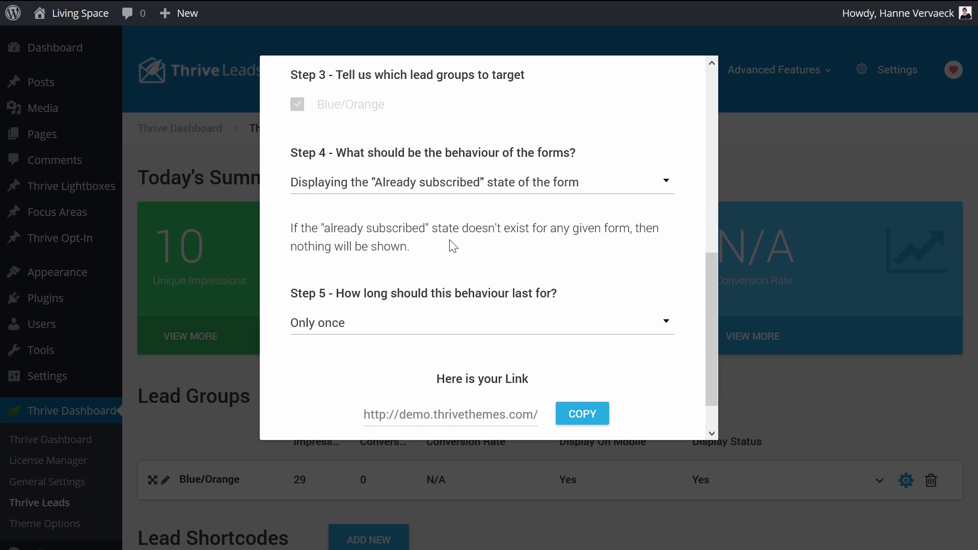
scroll(451, 243, down, 1)
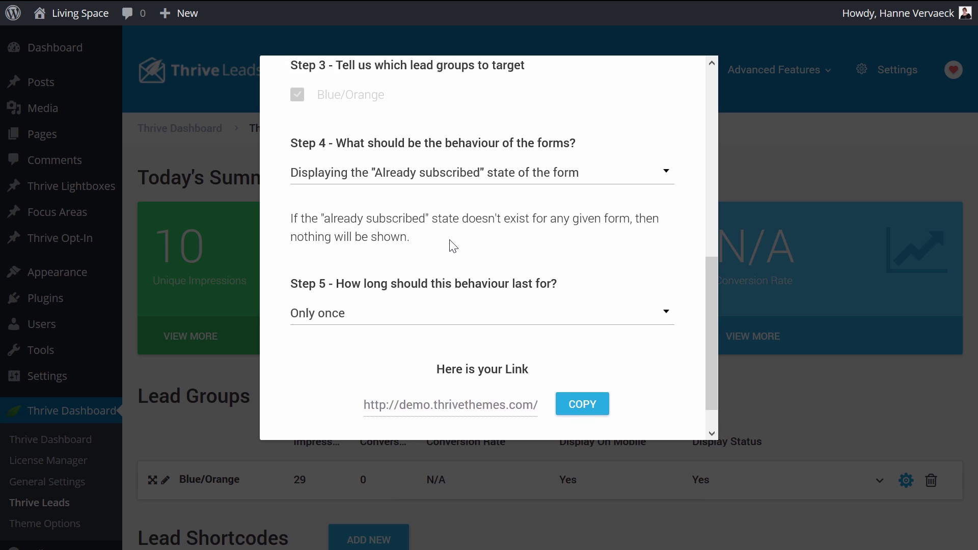
click(488, 276)
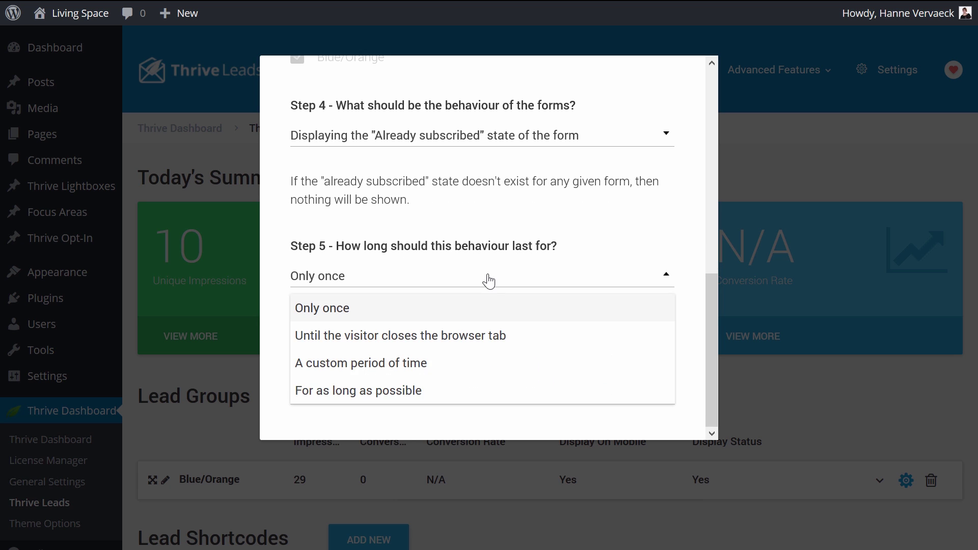
click(400, 394)
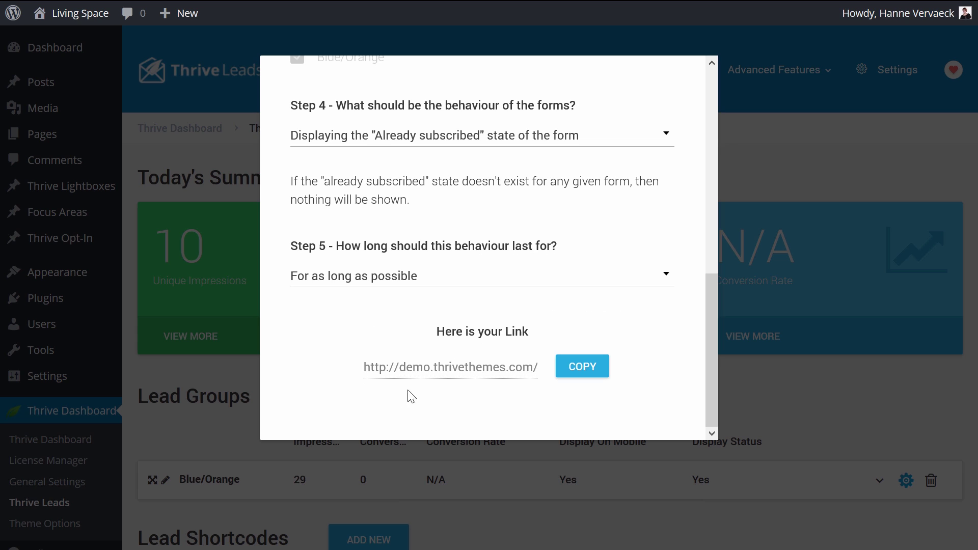
Copy the generated SmartLink URL, close the builder, and expand the Blue/Orange lead group's forms.
click(467, 367)
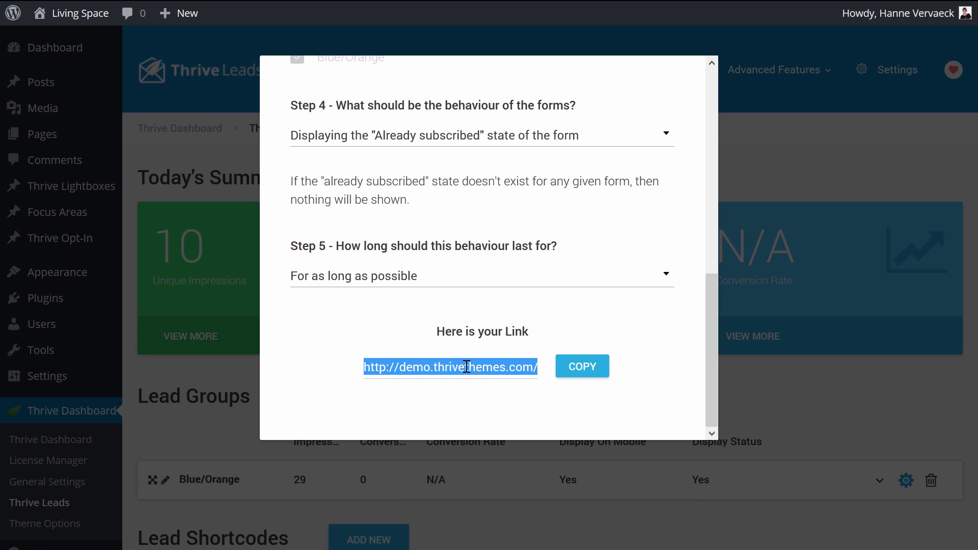
click(588, 372)
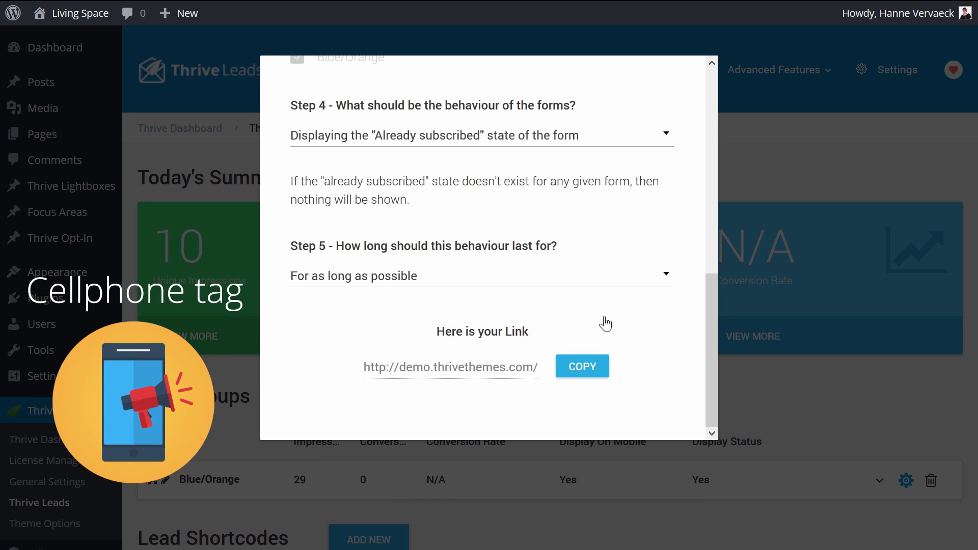
scroll(656, 198, up, 6)
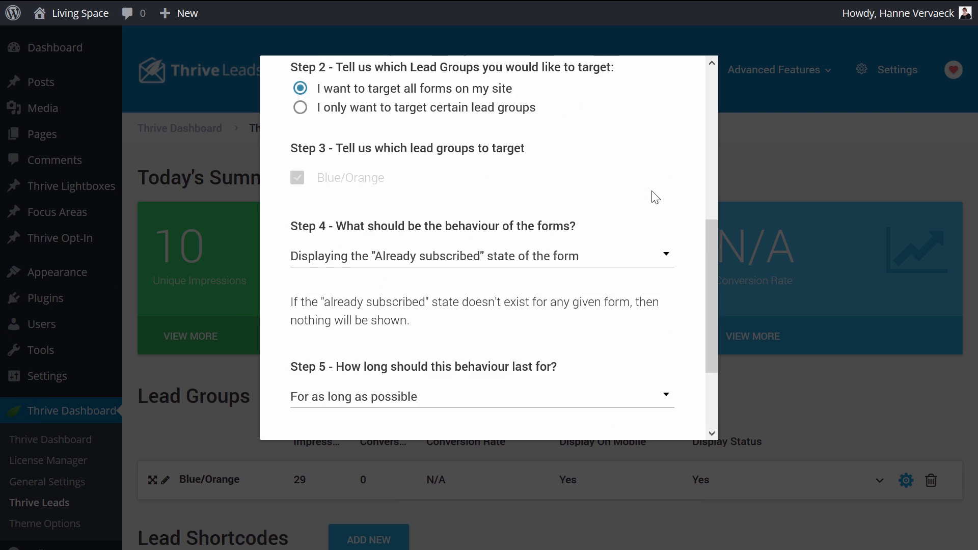
scroll(655, 198, down, 3)
scroll(656, 198, down, 2)
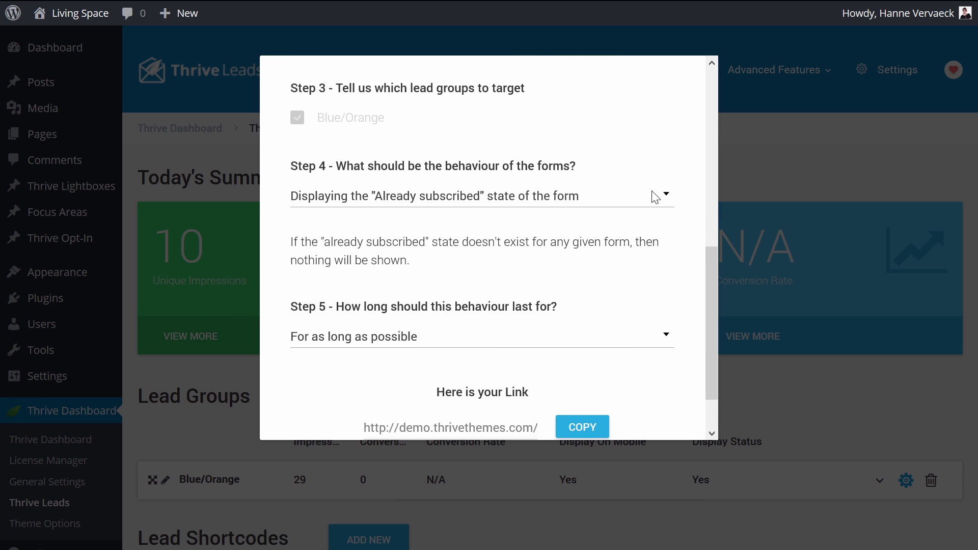
scroll(652, 196, up, 3)
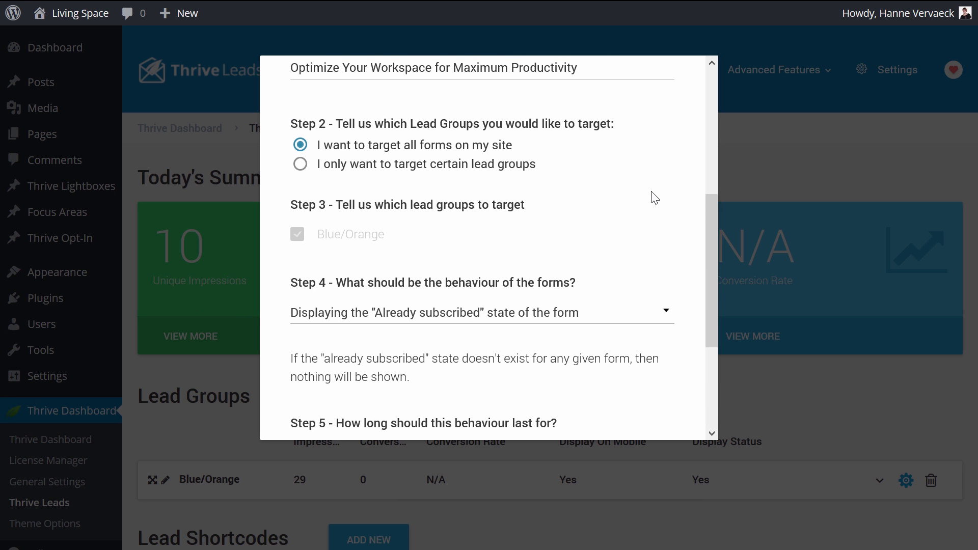
scroll(650, 196, up, 5)
click(680, 79)
scroll(662, 306, down, 5)
click(880, 481)
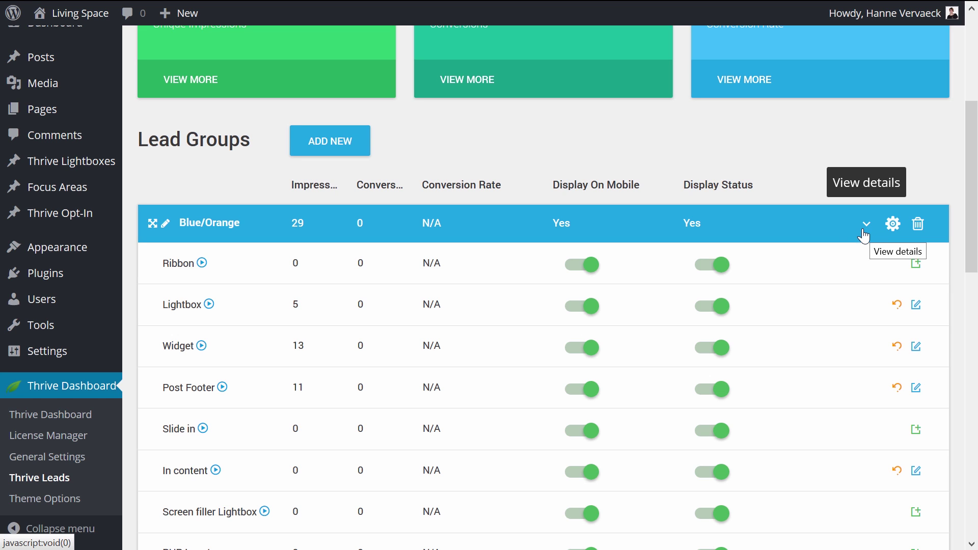
Open the Blue orange Post Footer form's design in the content builder.
scroll(852, 234, down, 2)
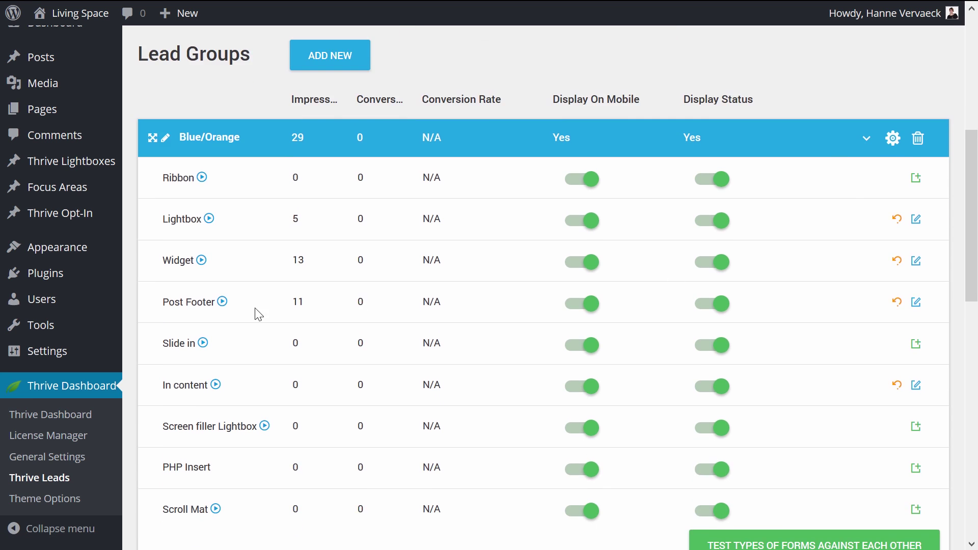
click(921, 306)
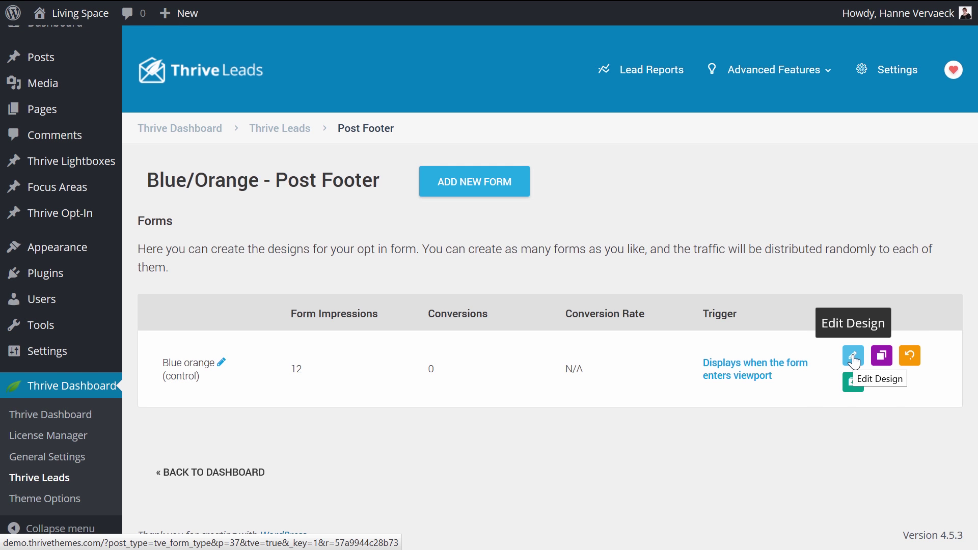
click(853, 356)
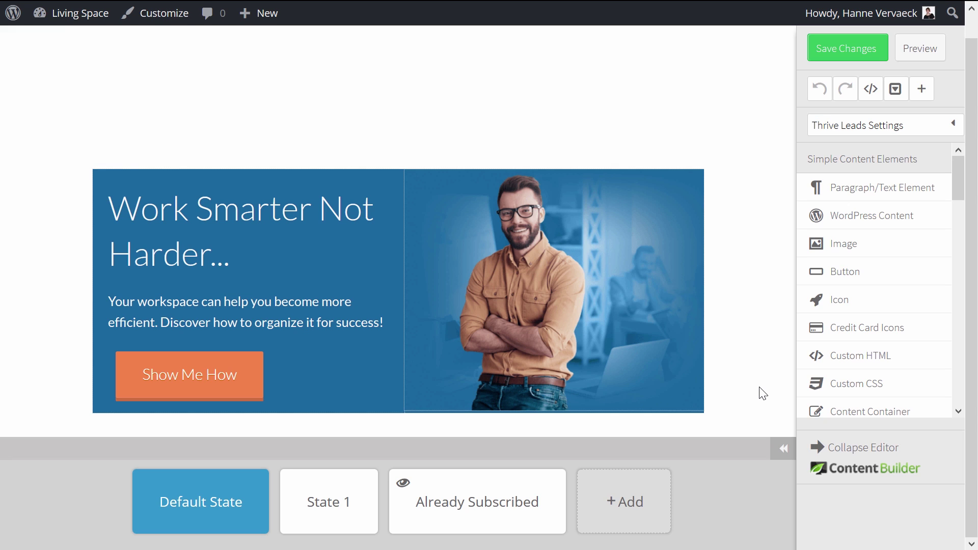
Review the Post Footer form's Default State, State 1 and Already Subscribed states.
click(784, 450)
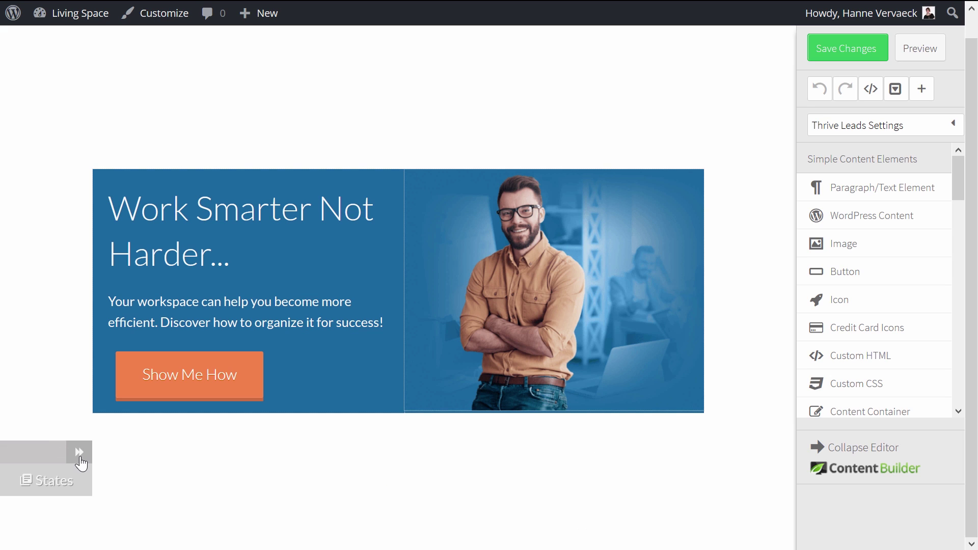
click(80, 455)
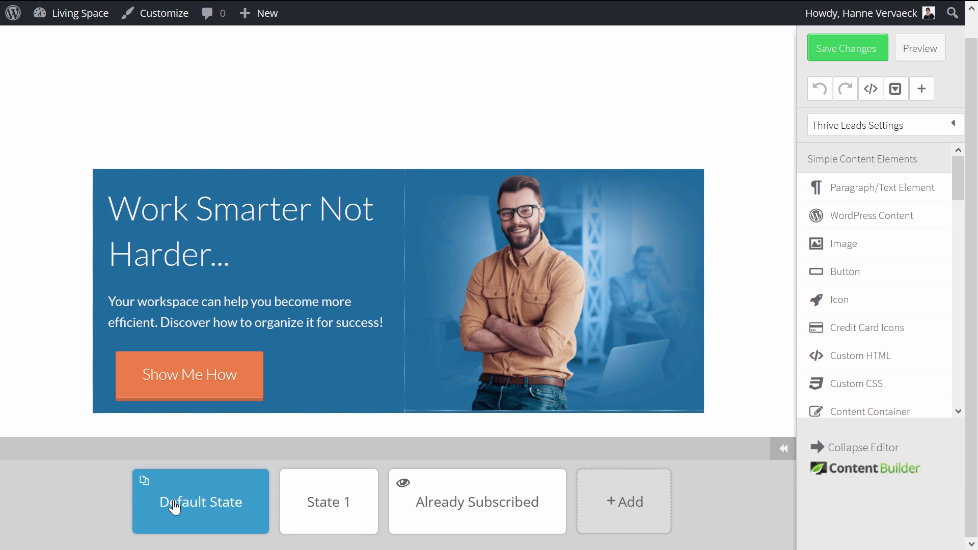
click(328, 507)
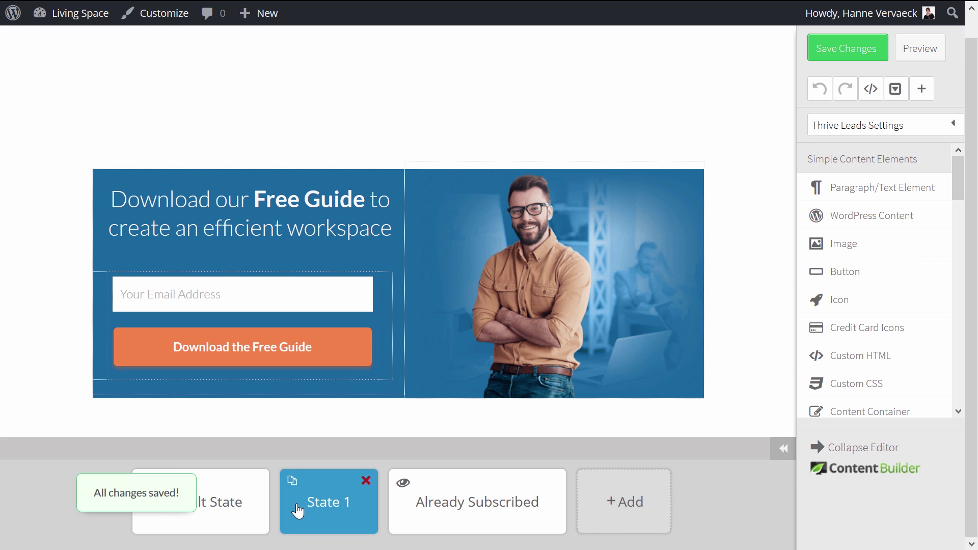
click(225, 508)
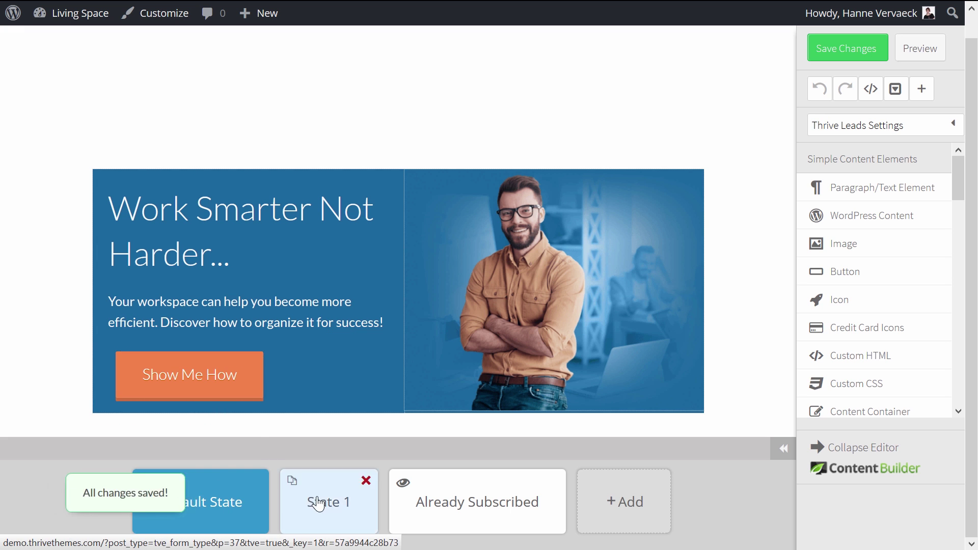
click(329, 507)
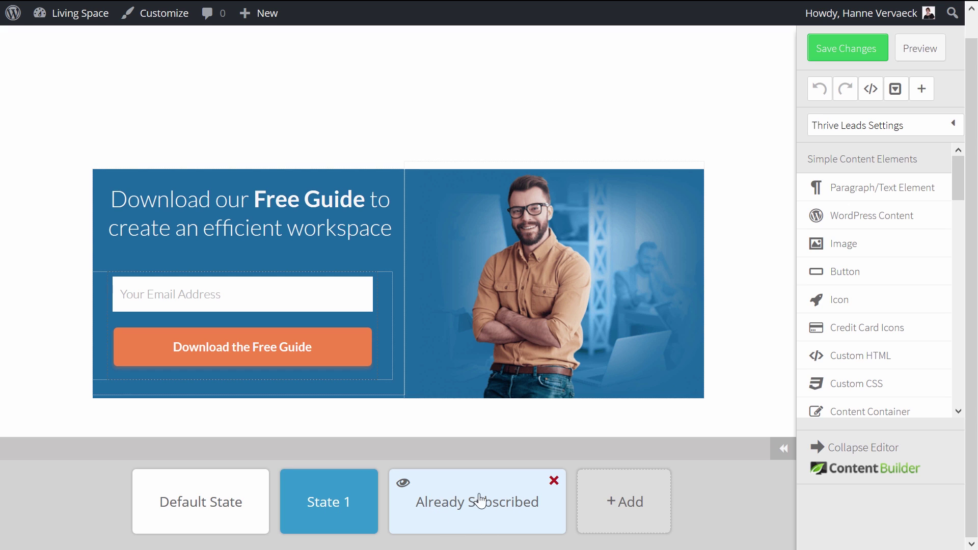
click(449, 516)
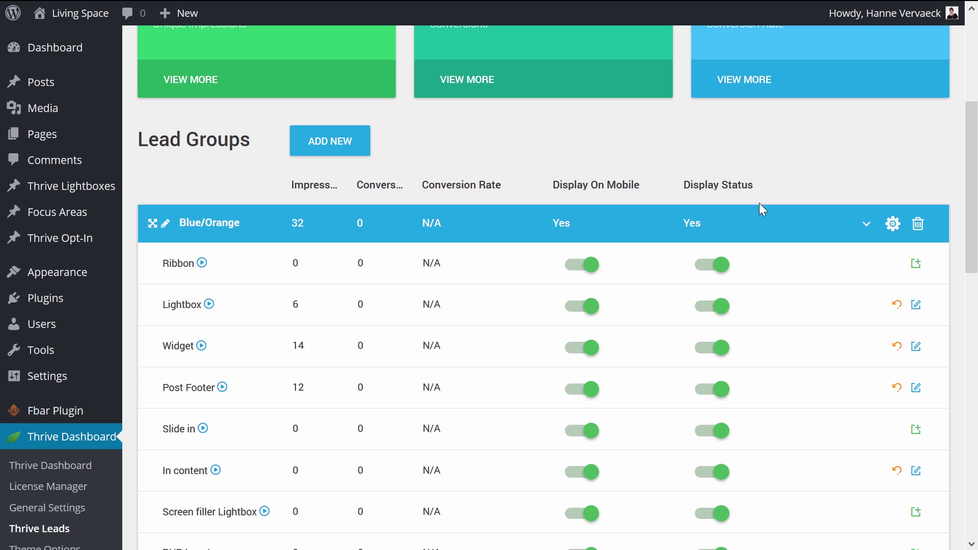
Create a new Ribbon form named 'Demo' in the Blue/Orange lead group.
click(914, 265)
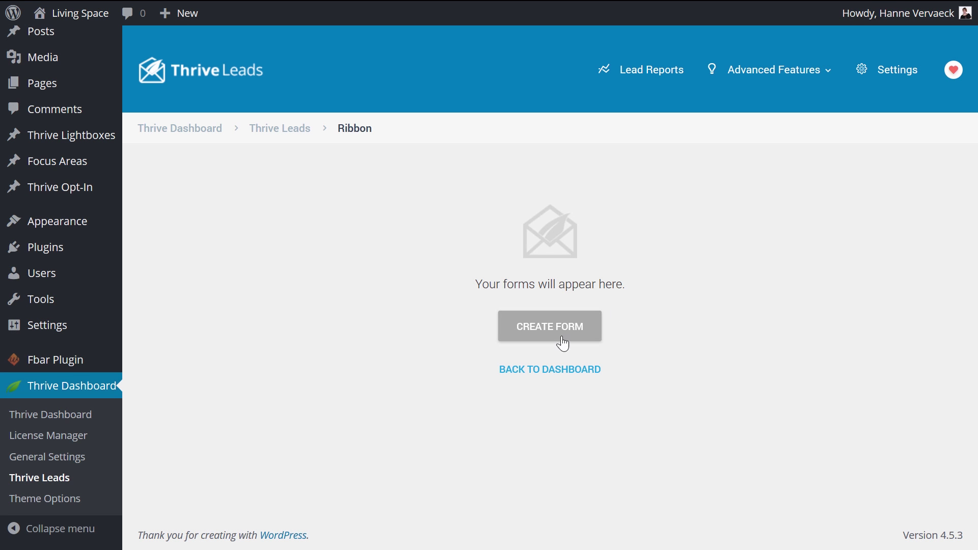
click(562, 344)
text(Demo)
click(622, 280)
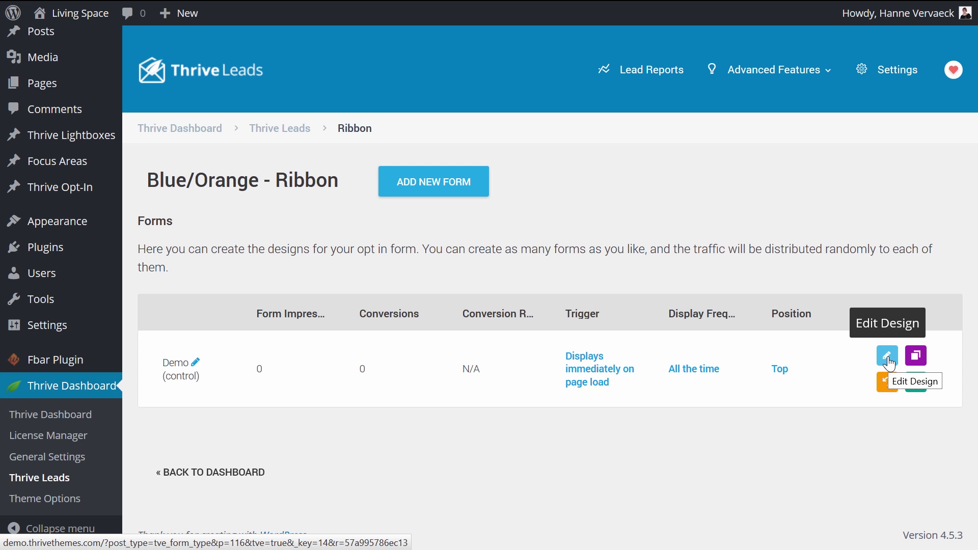
Open the Demo form's design and browse the Thrive Template Cloud ribbon templates.
click(887, 356)
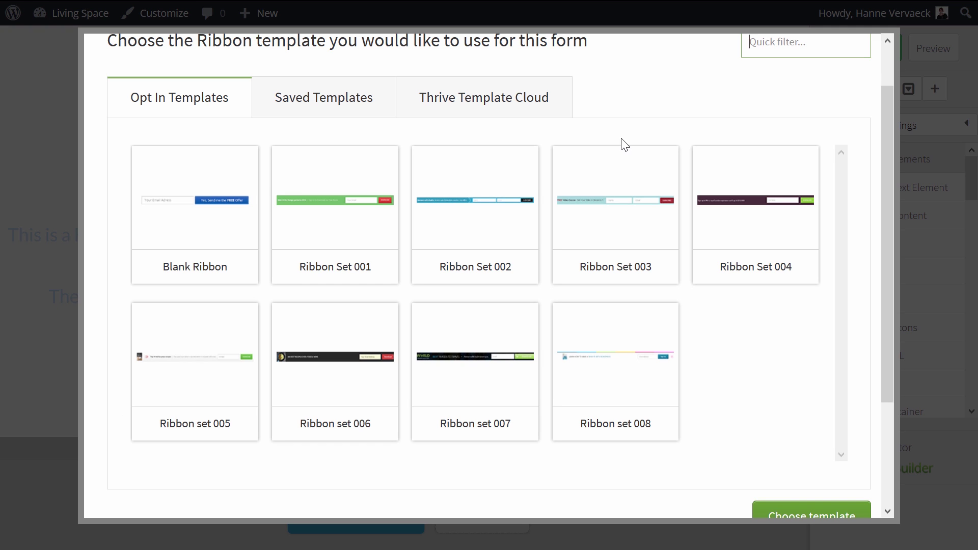
click(504, 109)
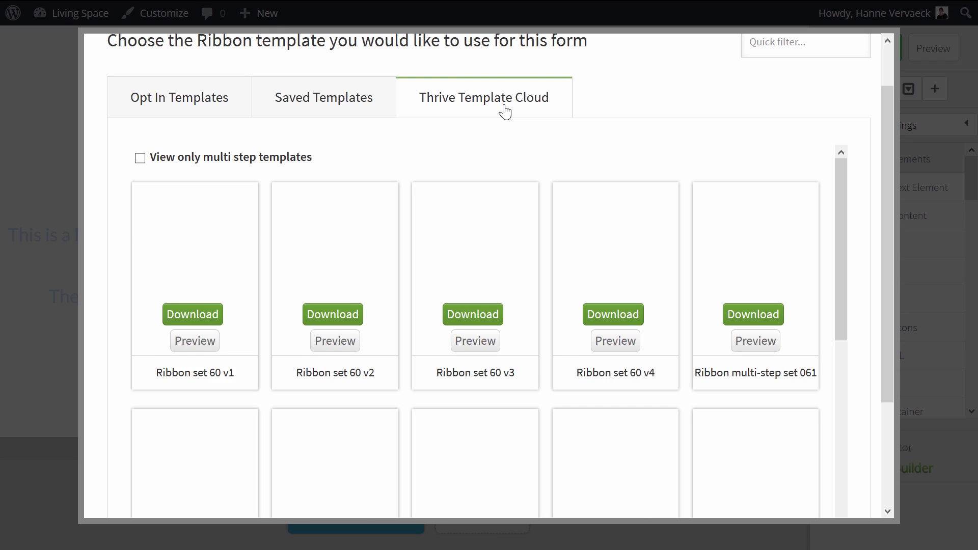
scroll(587, 167, down, 1)
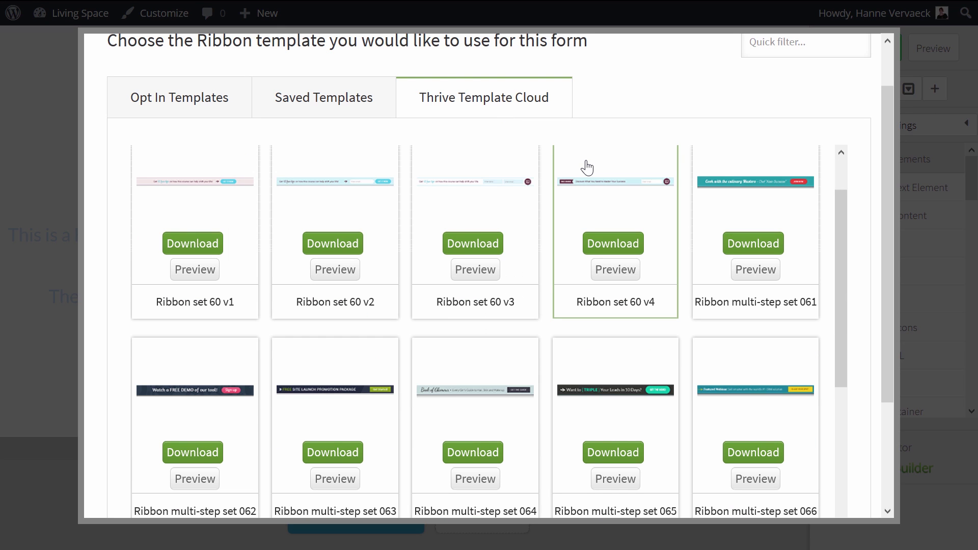
scroll(587, 167, down, 1)
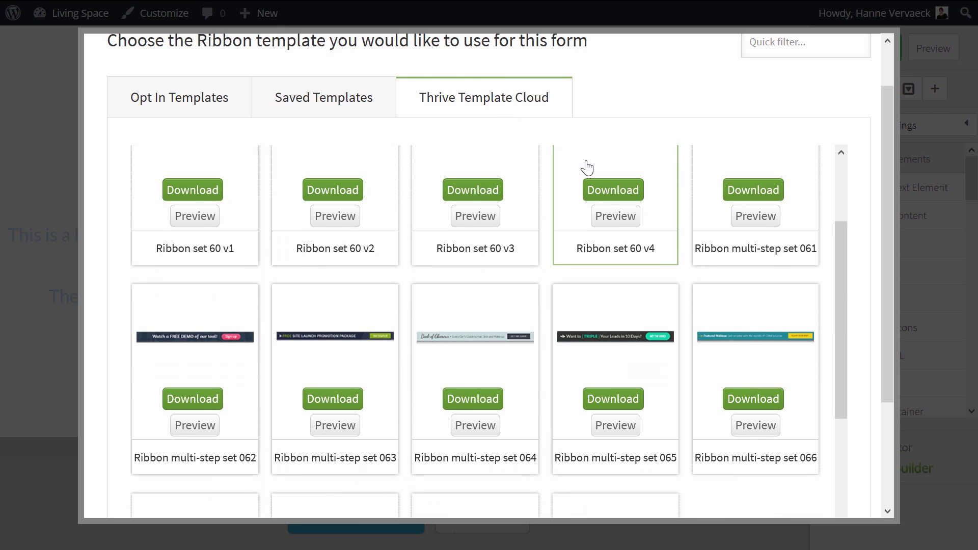
Apply the Ribbon multi-step set 063 template and show its Lightbox 1 state.
click(347, 393)
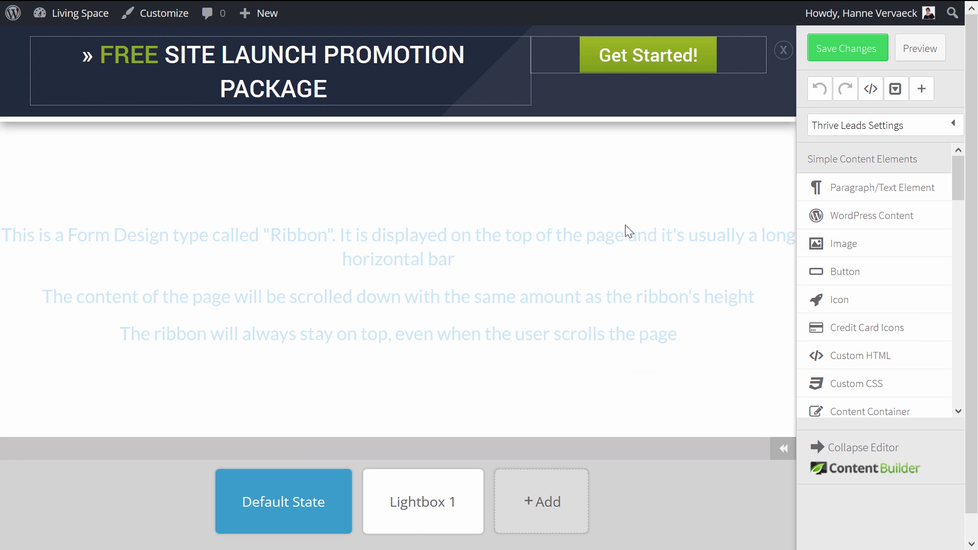
mouse_move(270, 502)
mouse_move(432, 489)
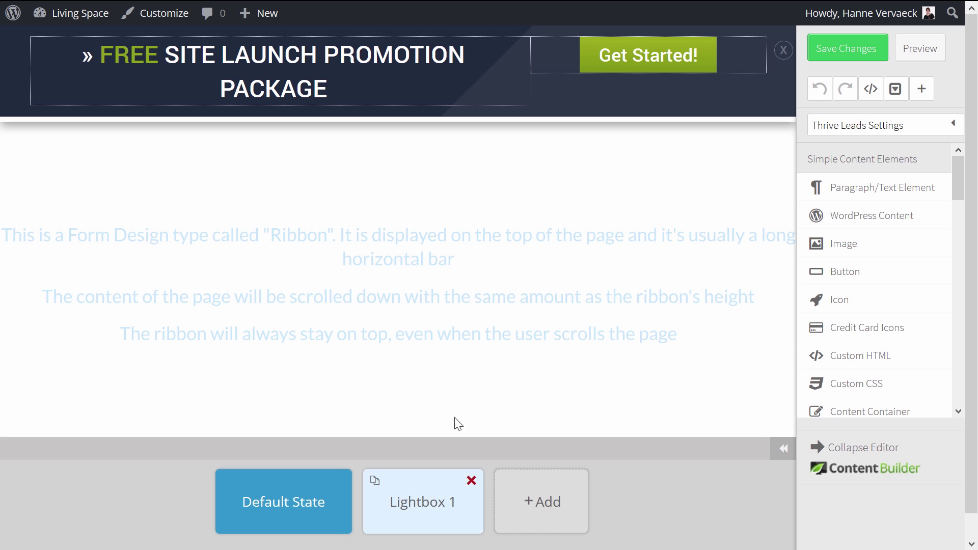
click(418, 497)
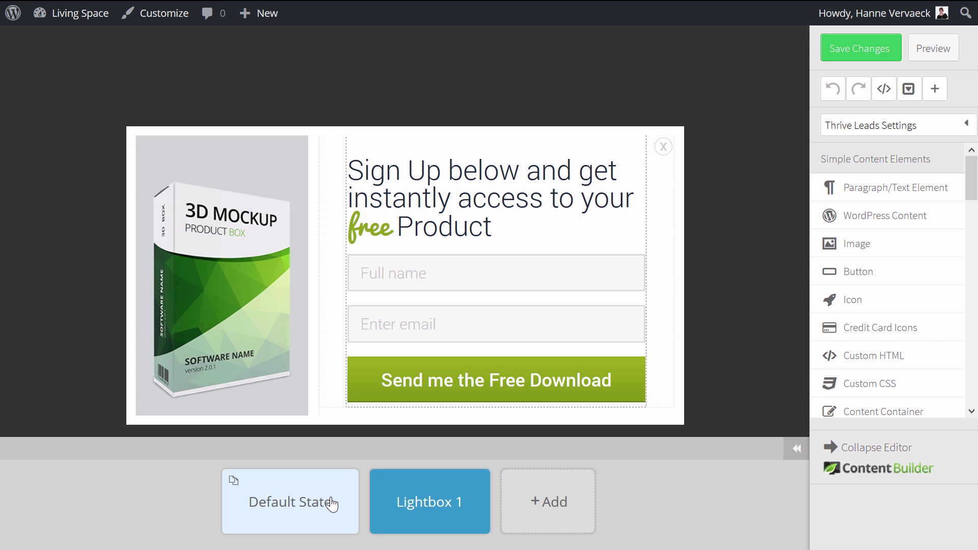
Add an Already Subscribed state to the ribbon and edit its headline to 'SPECIAL PROMOTION FOR MEMBERS'.
click(332, 505)
click(541, 525)
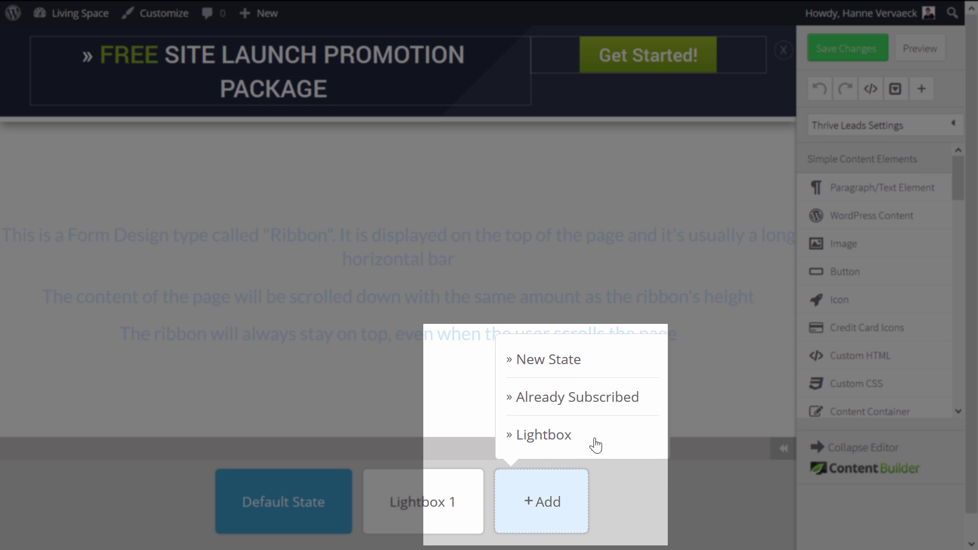
click(600, 406)
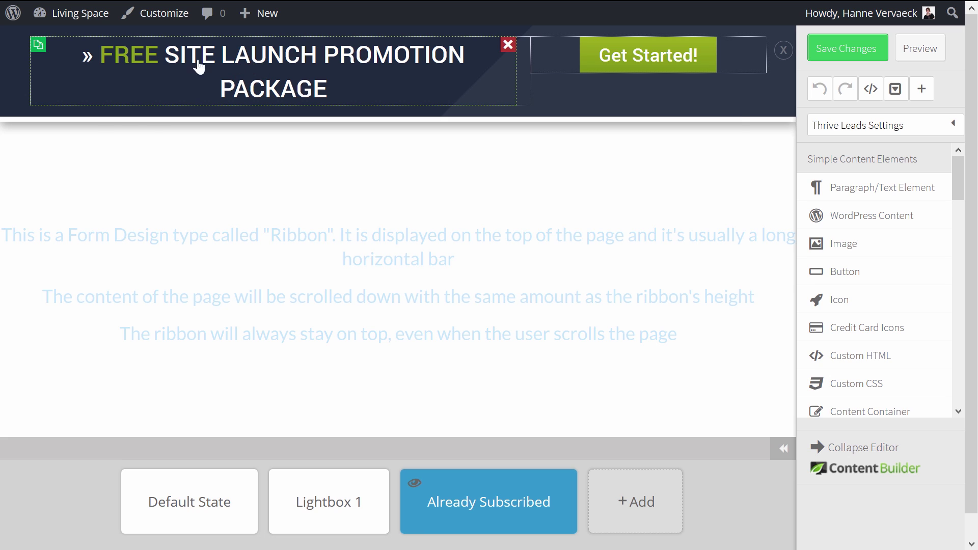
click(165, 61)
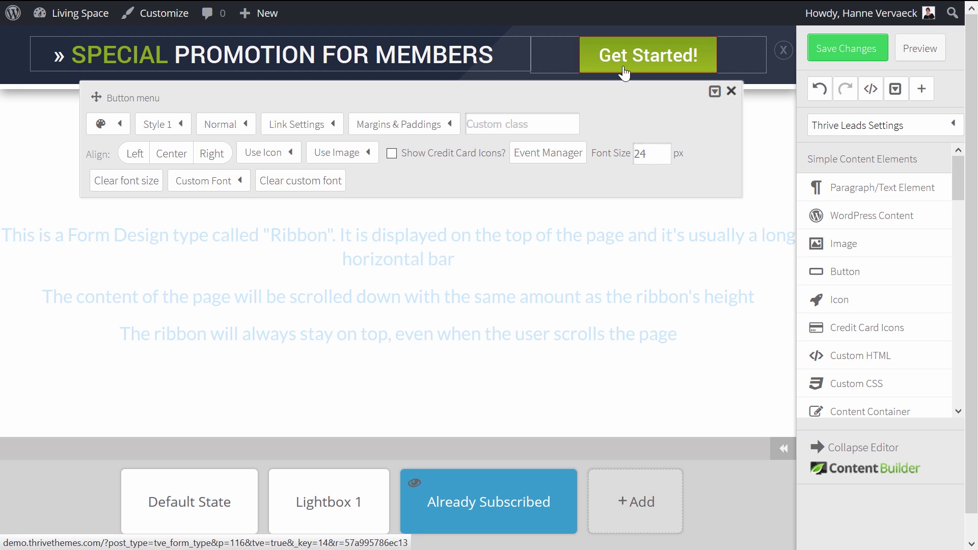
Change the button text from 'Get Started!' to 'Get it now!'.
click(335, 127)
click(345, 175)
drag(345, 175, 279, 177)
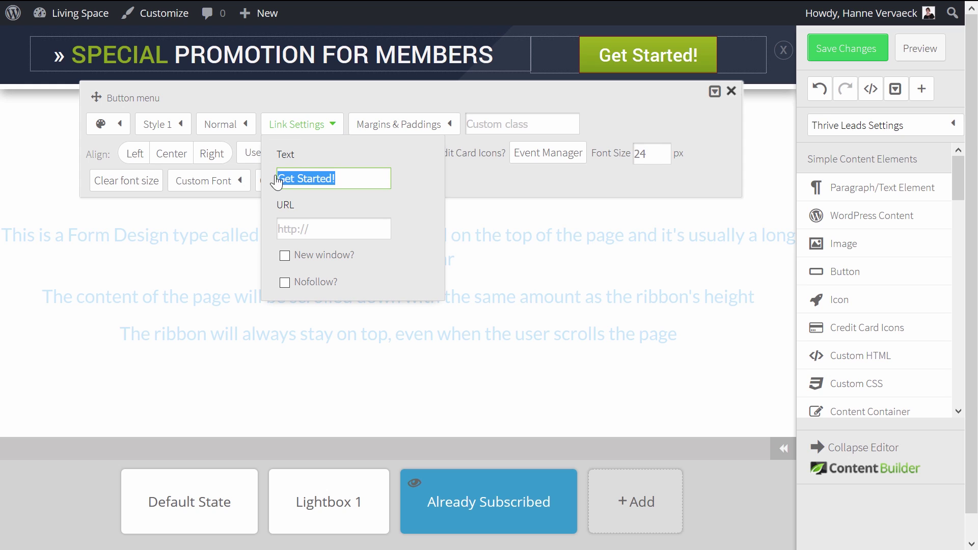
text(Get it)
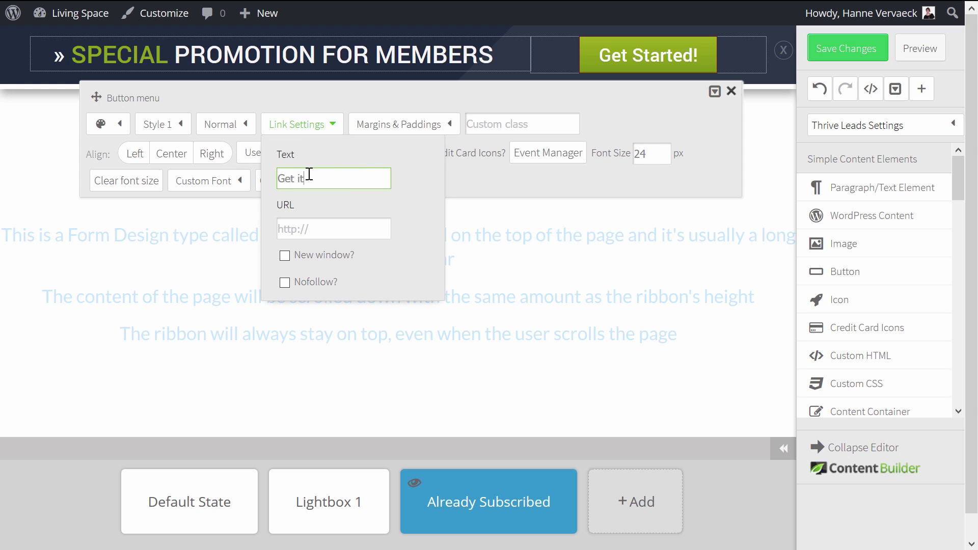
text( now!)
click(325, 230)
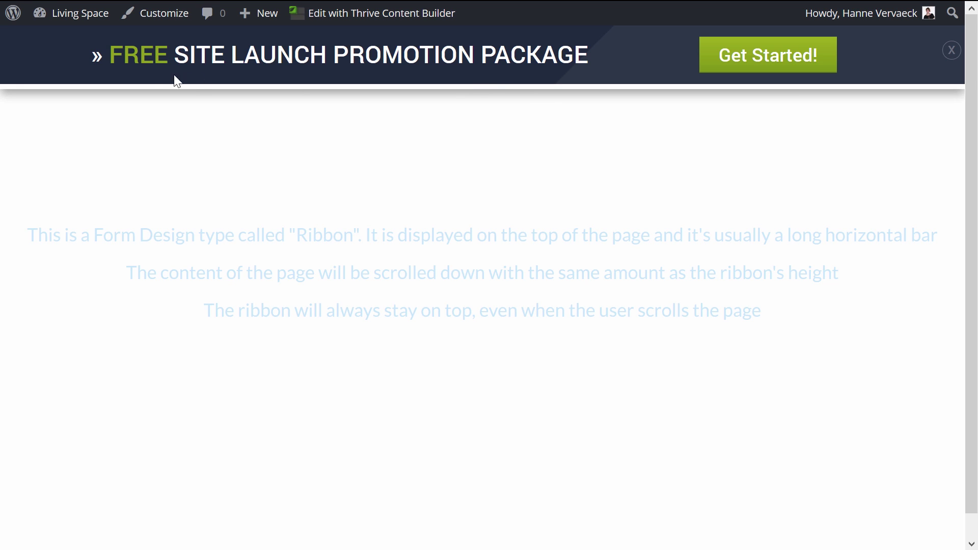
Verify the Get Started! button opens the sign-up lightbox, then reopen the Already Subscribed state in the editor.
click(759, 67)
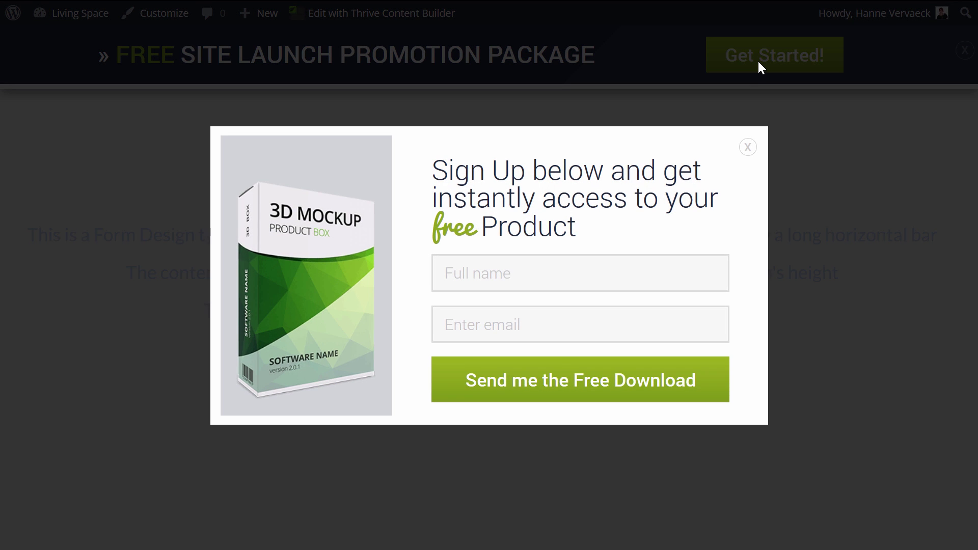
click(747, 150)
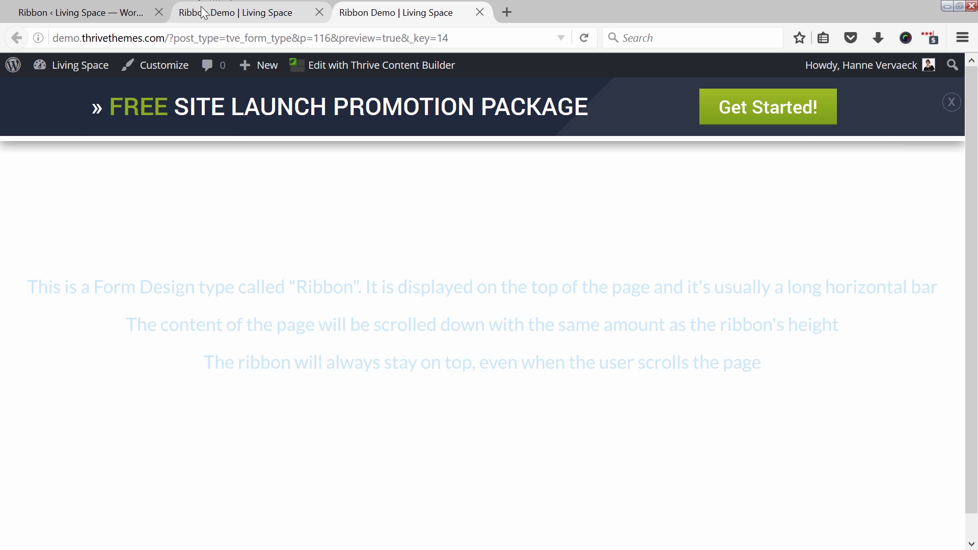
click(212, 12)
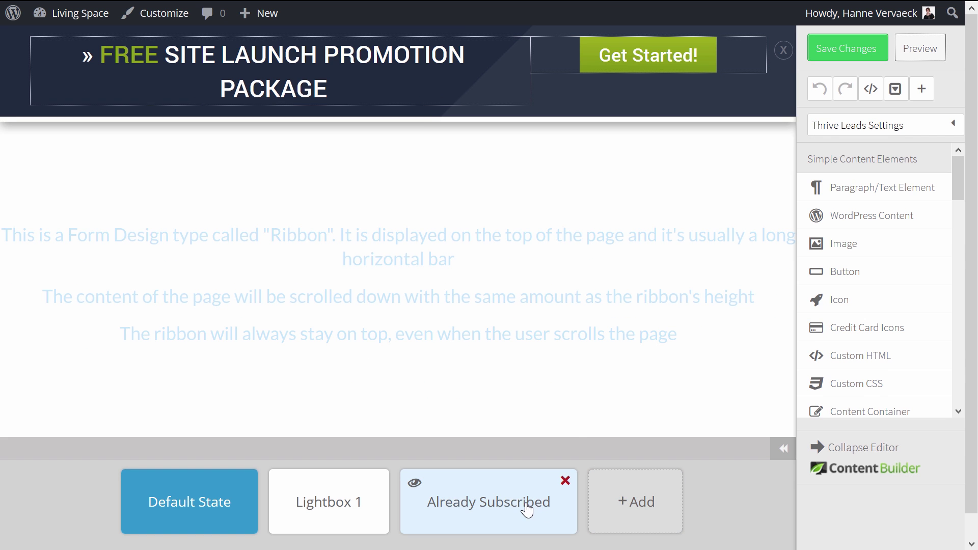
click(526, 510)
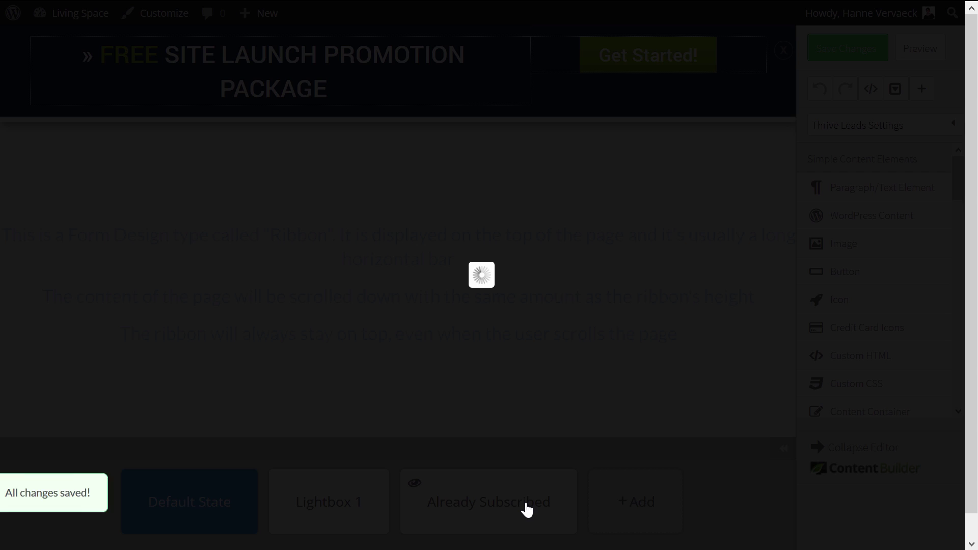